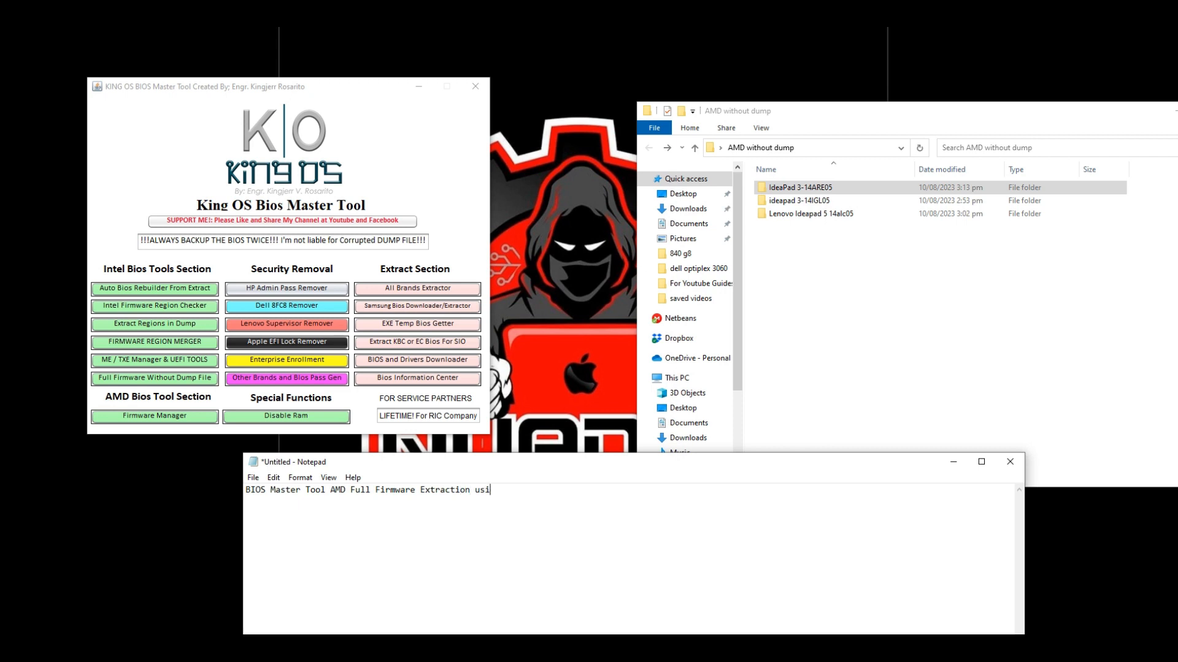
# - Complete the note title as "BIOS Master Tool AMD Full Firmware Extraction without Dump file" and open the IdeaPad 3-14ARE05 folder
pyautogui.write('ithout')
pyautogui.click(776, 191)
pyautogui.doubleClick(777, 192)
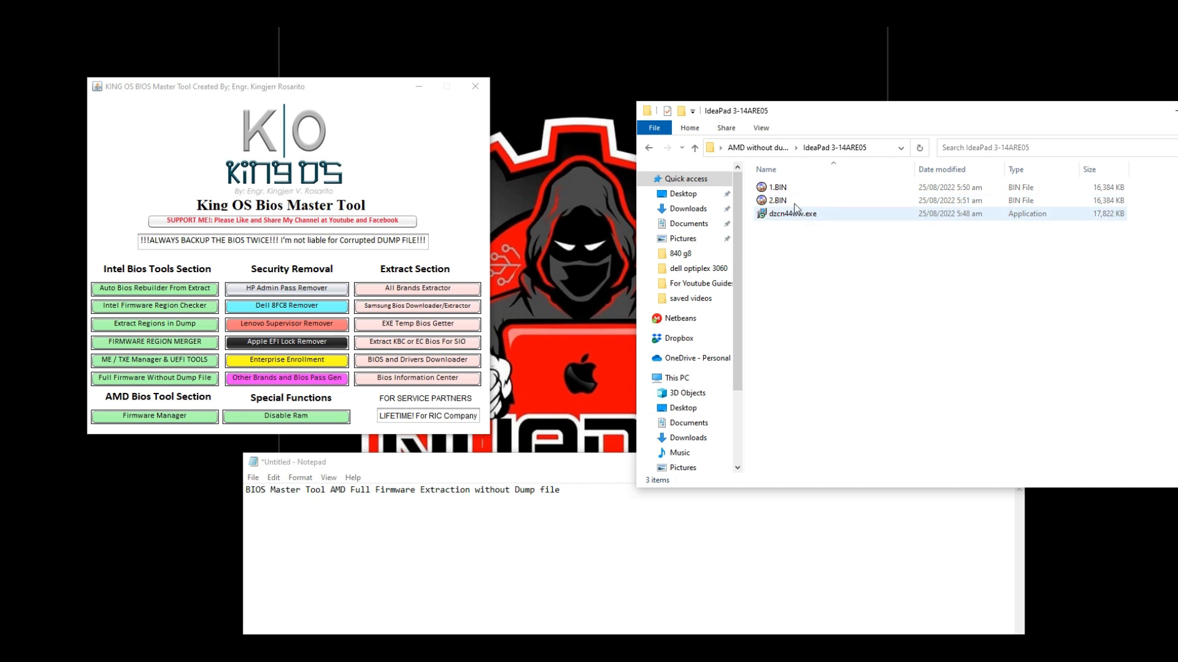
# - Extract dzcn44ww.exe from the IdeaPad 3-14ARE05 folder using the All Brands Extractor with filters
pyautogui.click(417, 288)
pyautogui.click(612, 352)
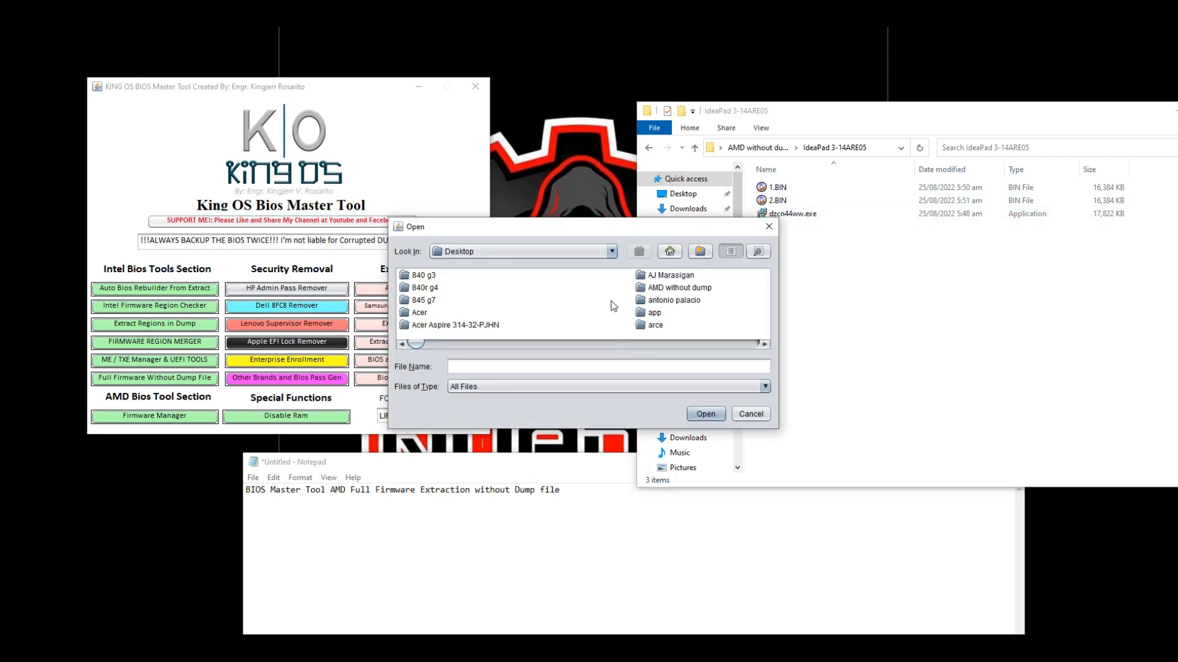
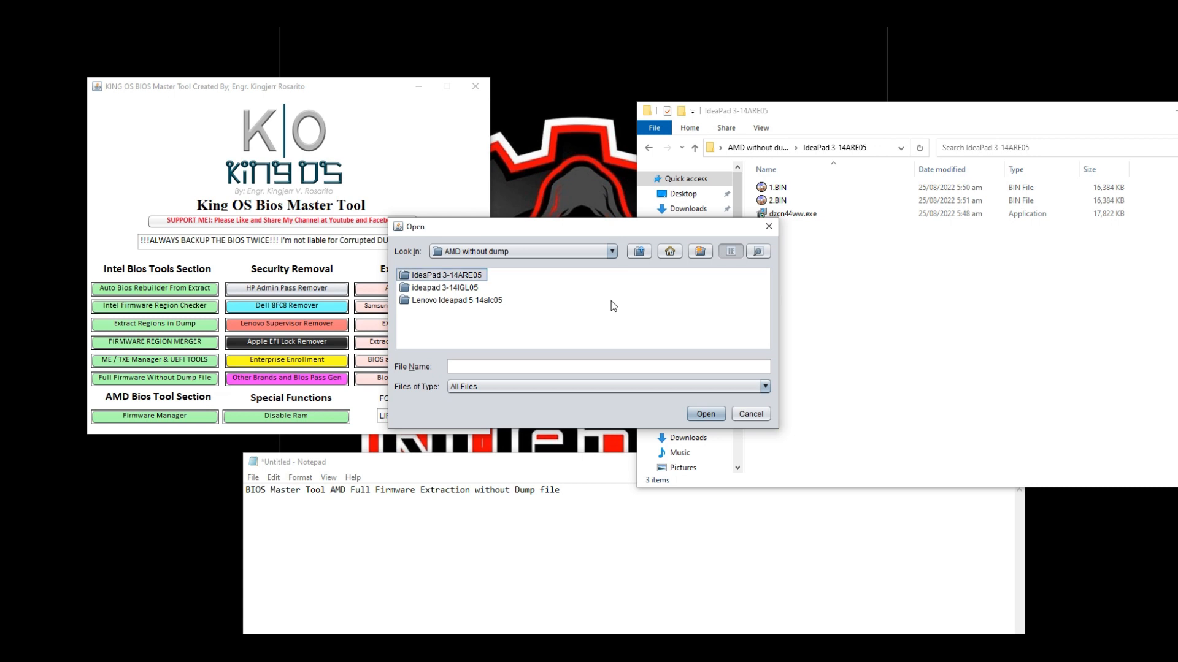
pyautogui.press('Return')
pyautogui.press('Down')
pyautogui.press('Down')
pyautogui.press('Down')
pyautogui.press('Return')
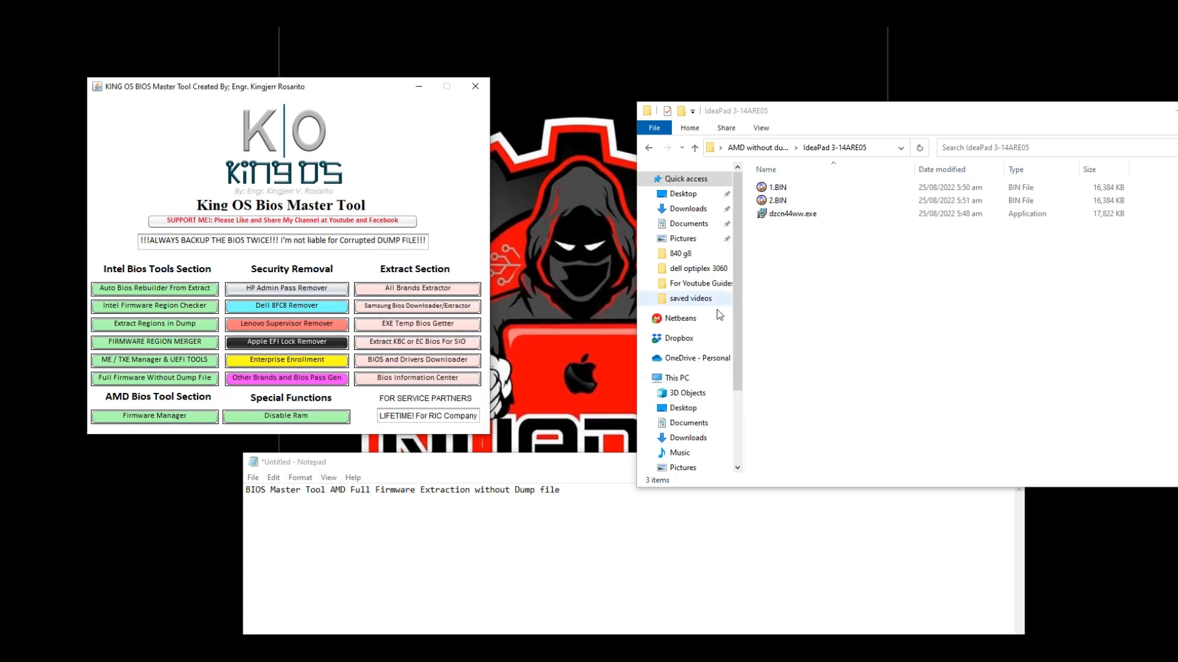
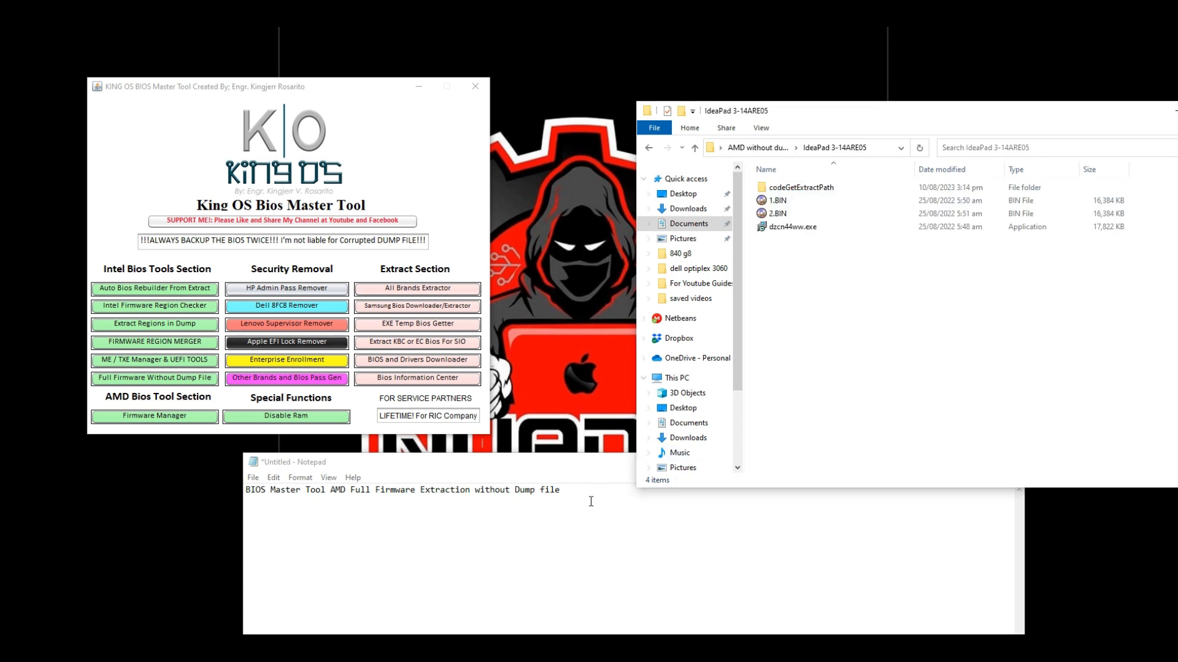
# - Add the note line "as per rule of thumb as long as the extracted firmware is larger or bigger size than the dump file, most of the time its FULL FIRMWARE"
pyautogui.press('Return')
pyautogui.write('as l')
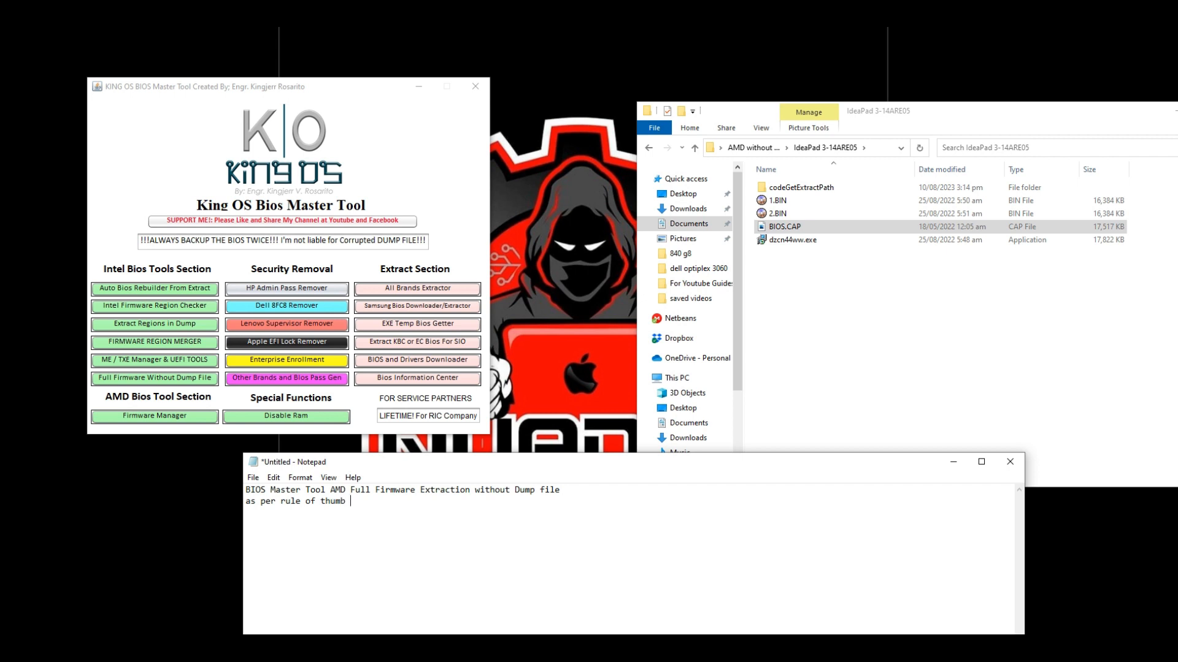
pyautogui.write('ong as the extracted firmware is larger or bg')
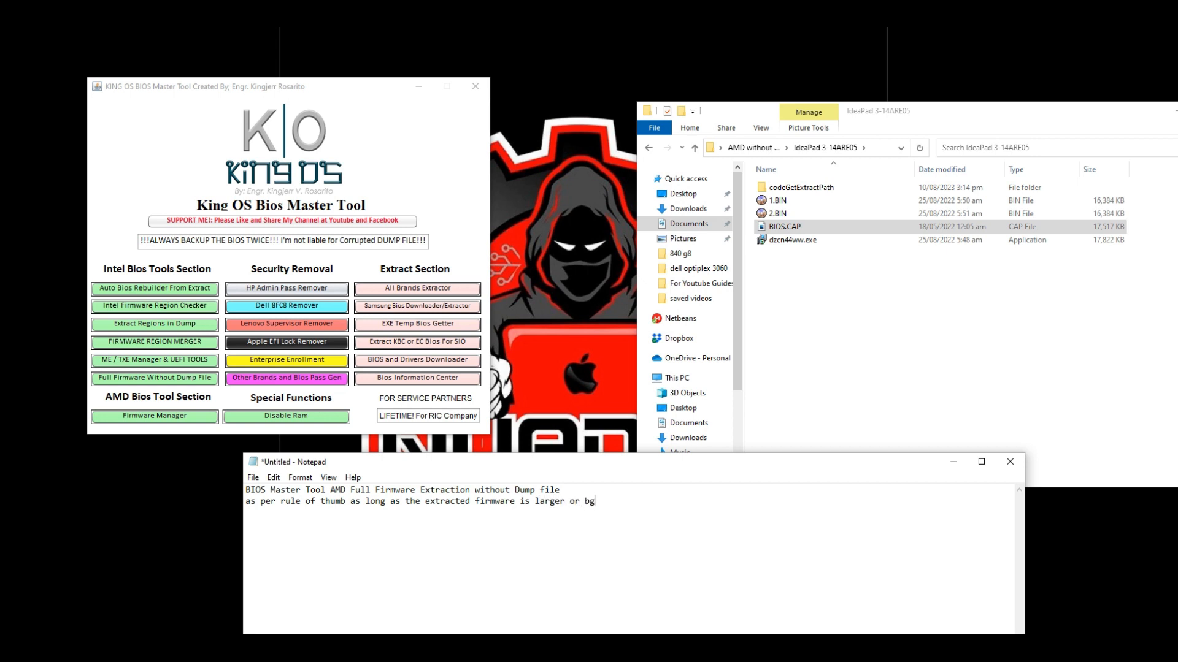
pyautogui.press('BackSpace')
pyautogui.write('igger size than the dump file, most of the time it')
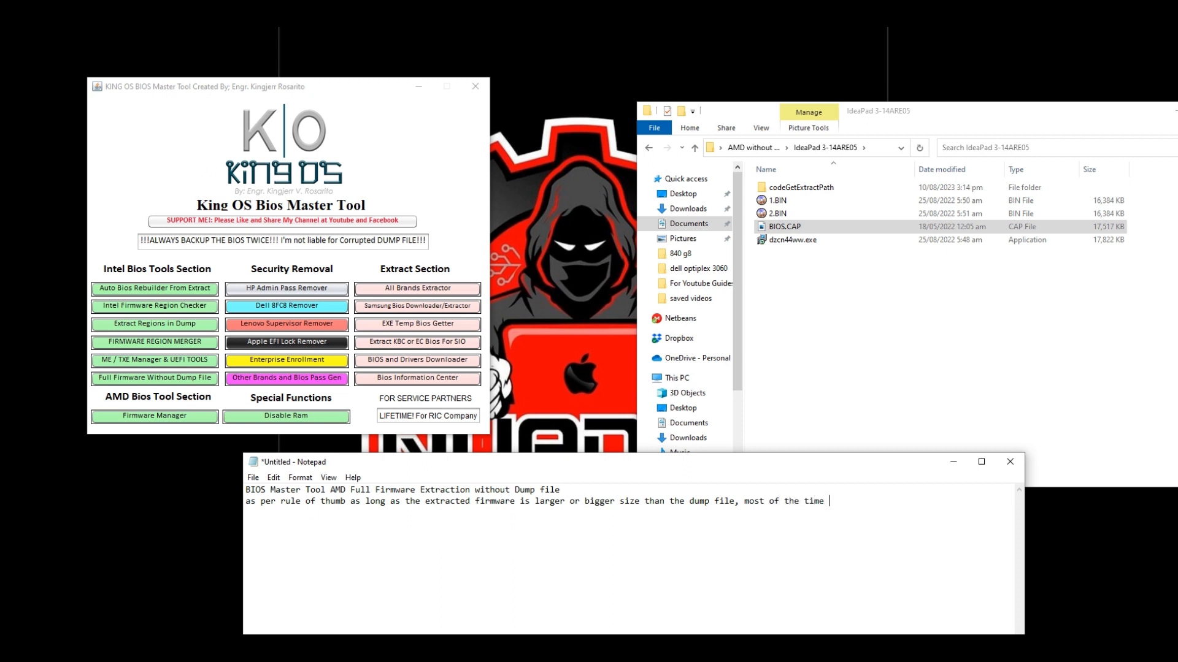
pyautogui.write('s FULL FIRMWARE')
# - Generate a 16mb AMD full firmware without dump from BIOS.CAP and select the resulting file in the folder
pyautogui.click(795, 232)
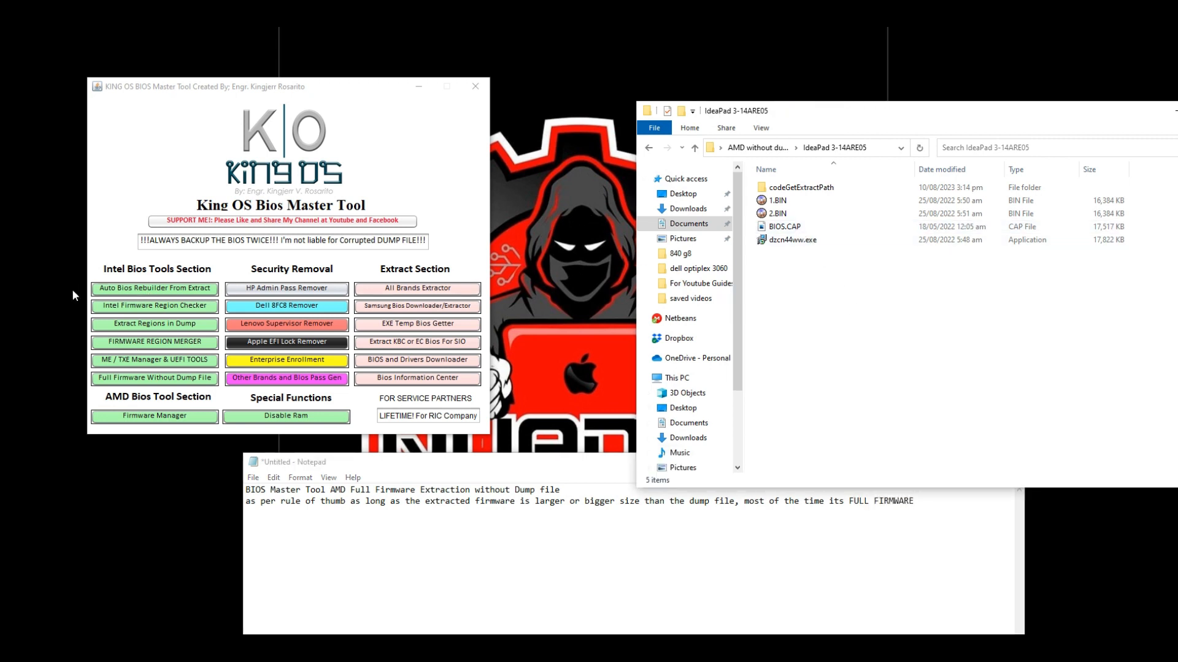
pyautogui.click(155, 417)
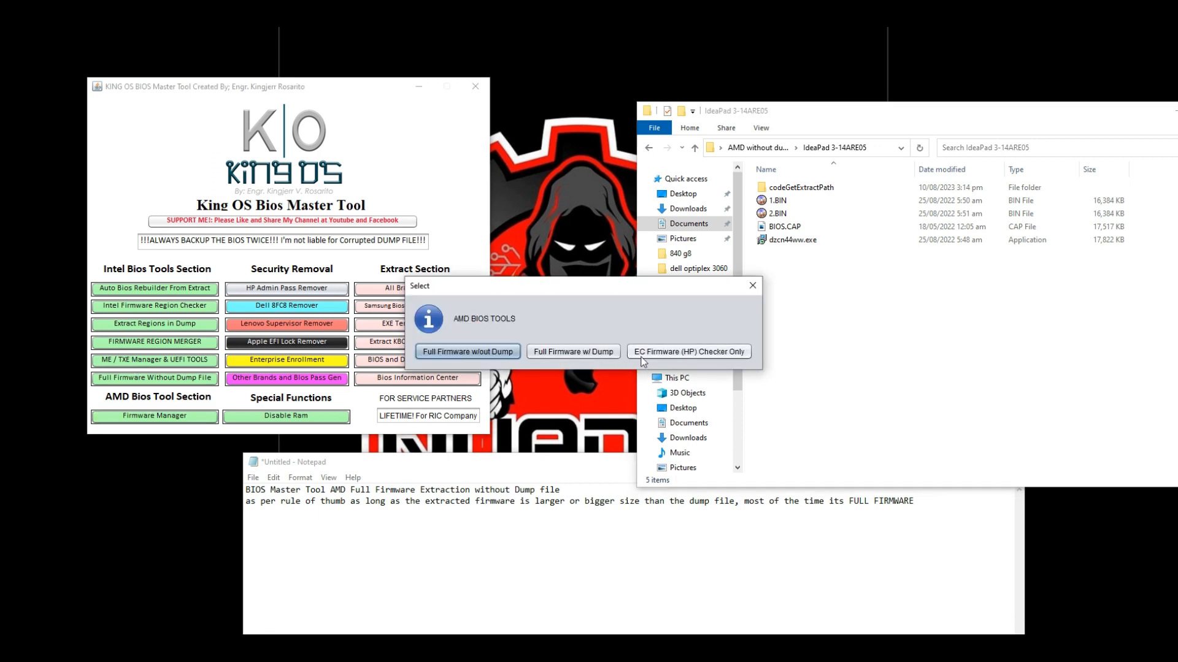
pyautogui.click(498, 352)
pyautogui.click(464, 327)
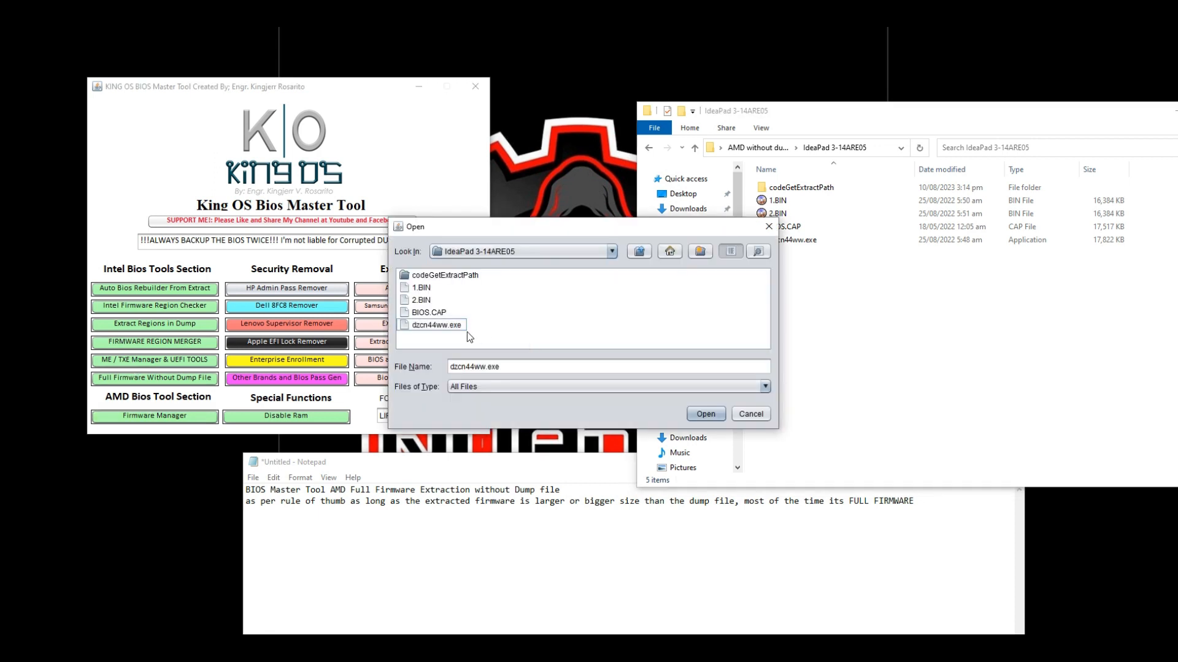
pyautogui.doubleClick(457, 324)
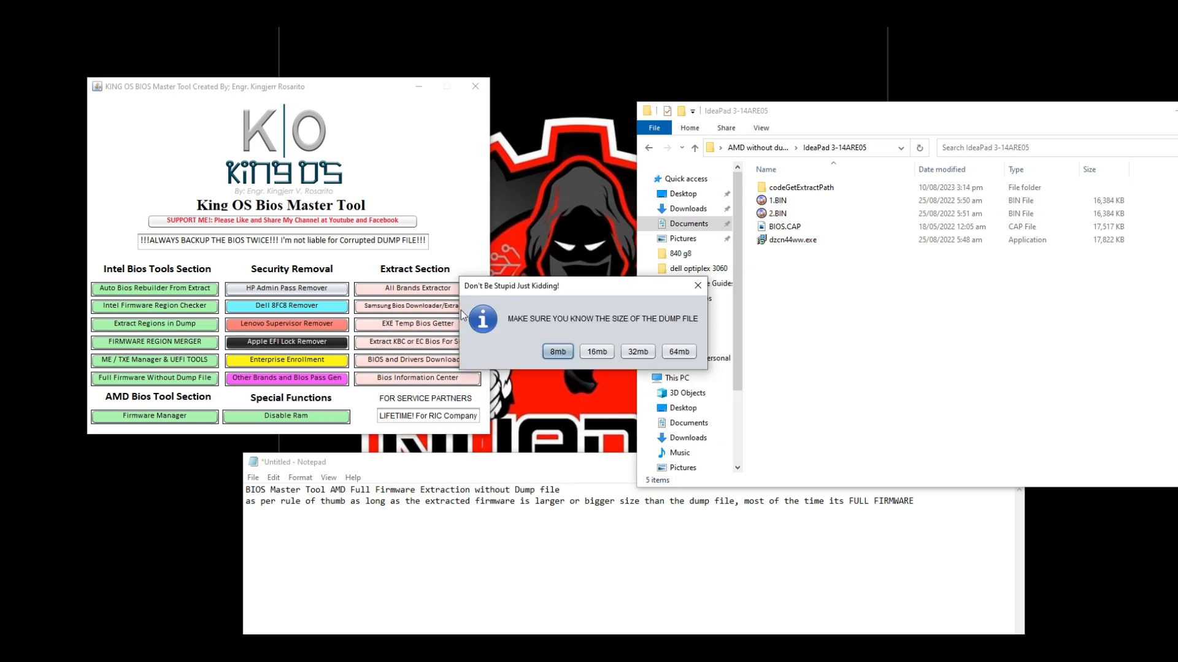
pyautogui.click(596, 352)
pyautogui.click(801, 351)
pyautogui.click(676, 352)
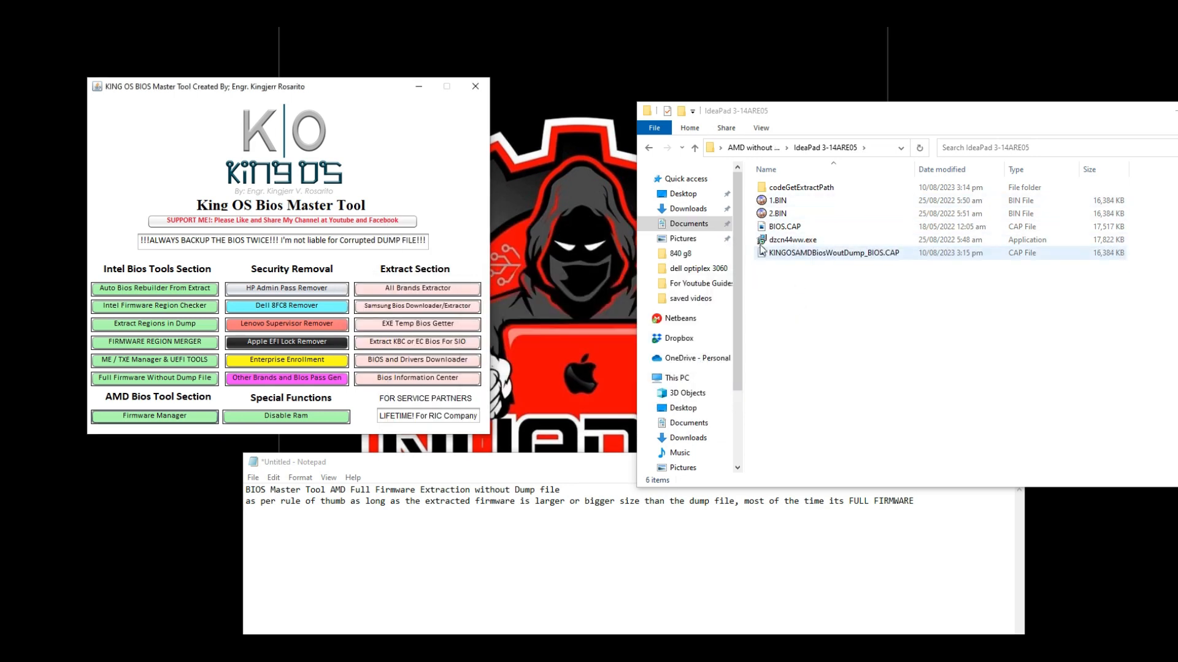
pyautogui.click(1052, 253)
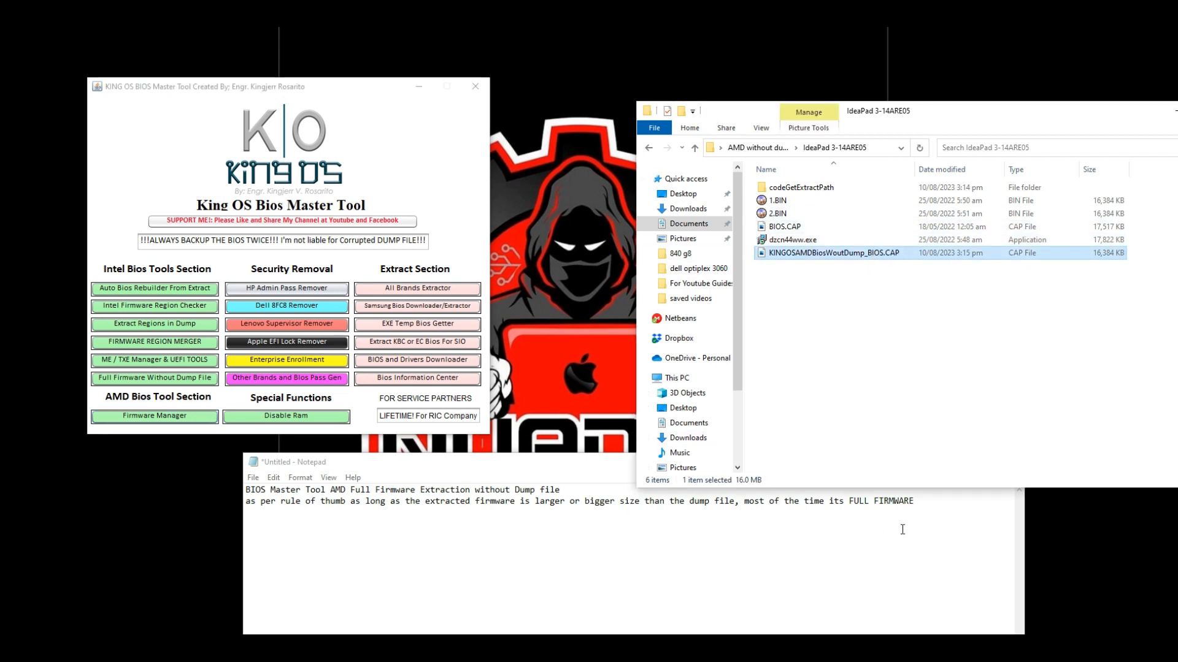
# - Add the note line "Lets check the comparison" and open the BMT Header and Bottom Comparison function
pyautogui.click(920, 519)
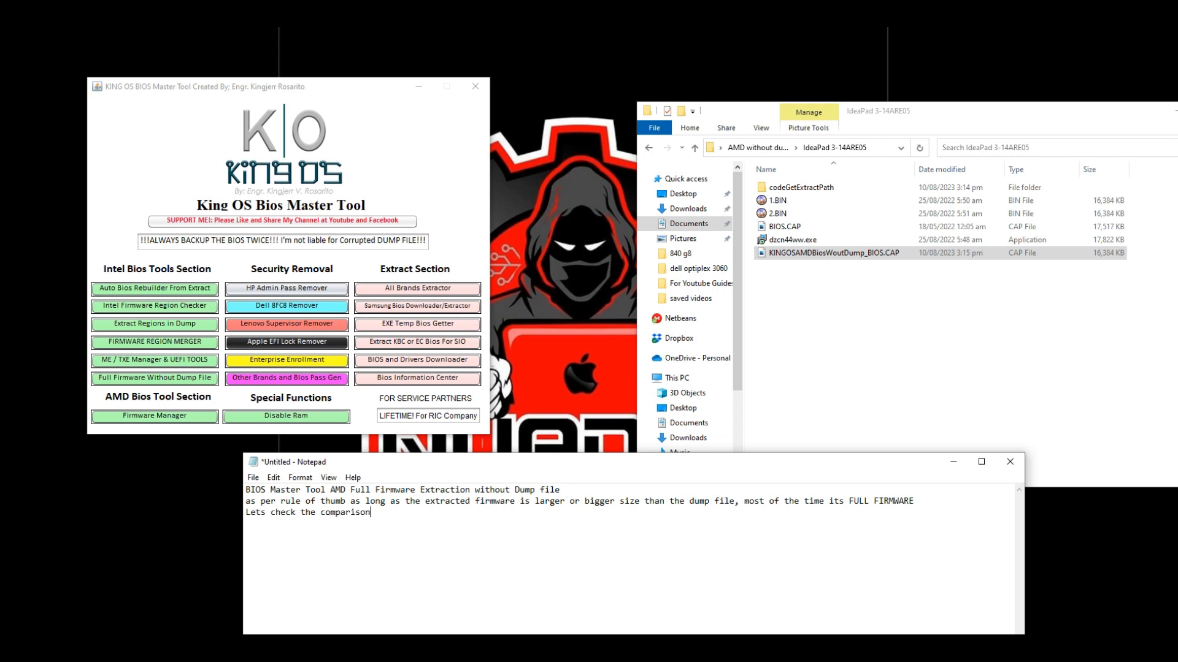
pyautogui.click(436, 377)
pyautogui.click(633, 319)
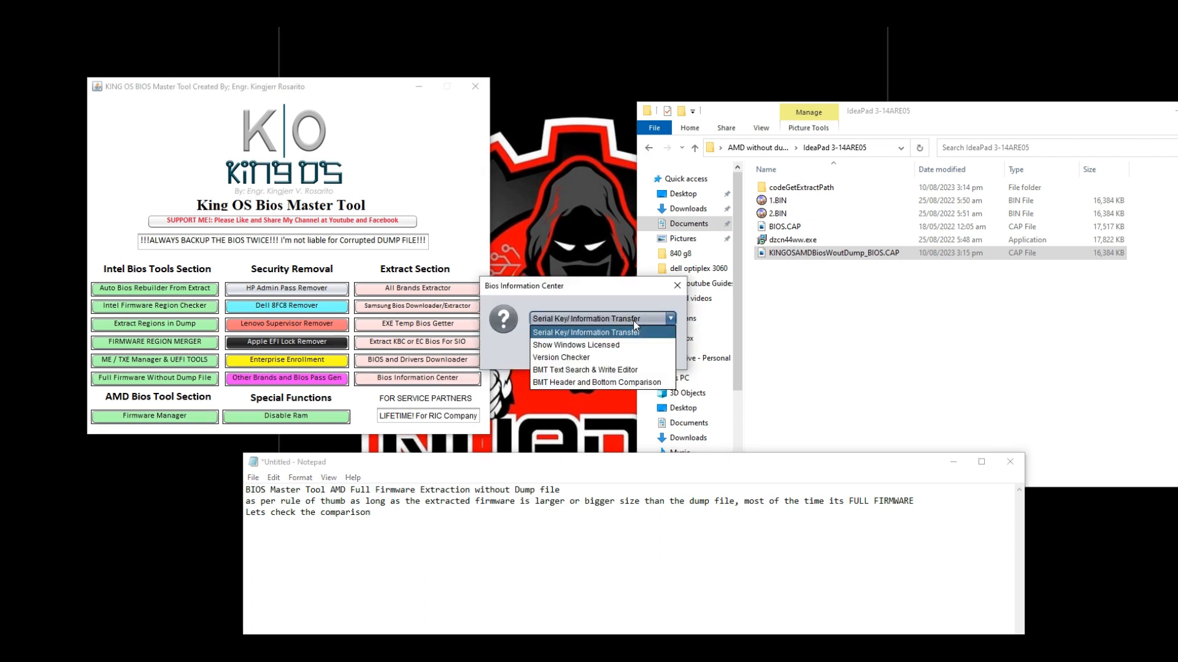
pyautogui.click(637, 382)
pyautogui.click(655, 349)
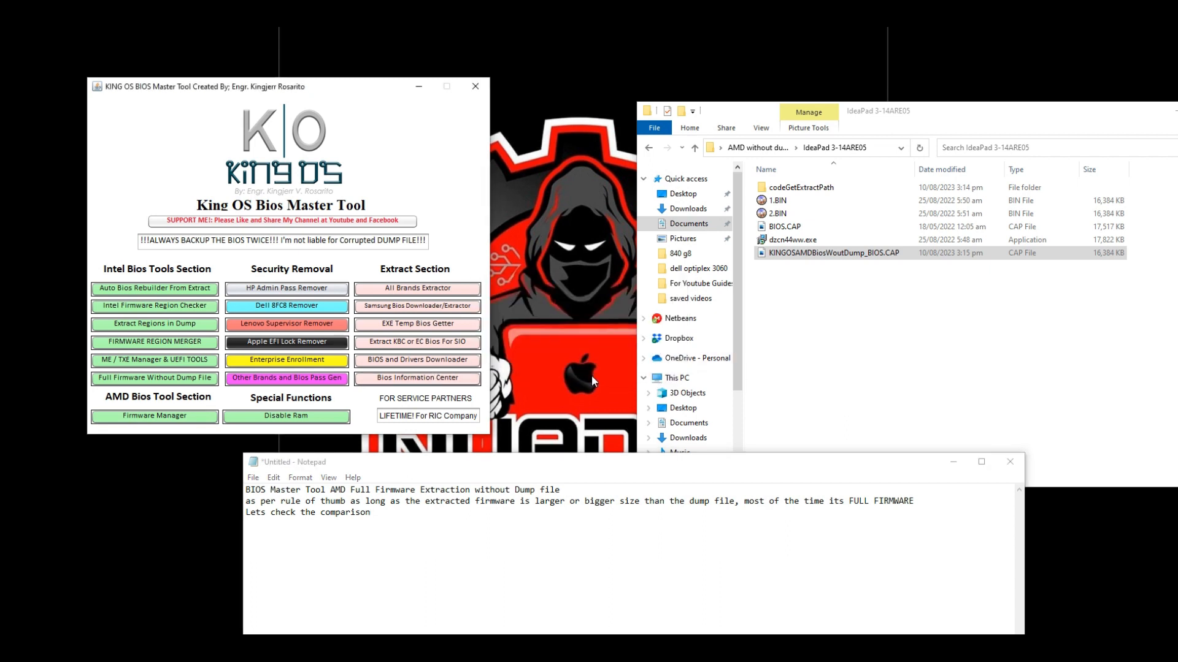
# - Load 1.BIN from AMD without dump\IdeaPad 3-14ARE05 as Dump1 in the comparison
pyautogui.click(154, 143)
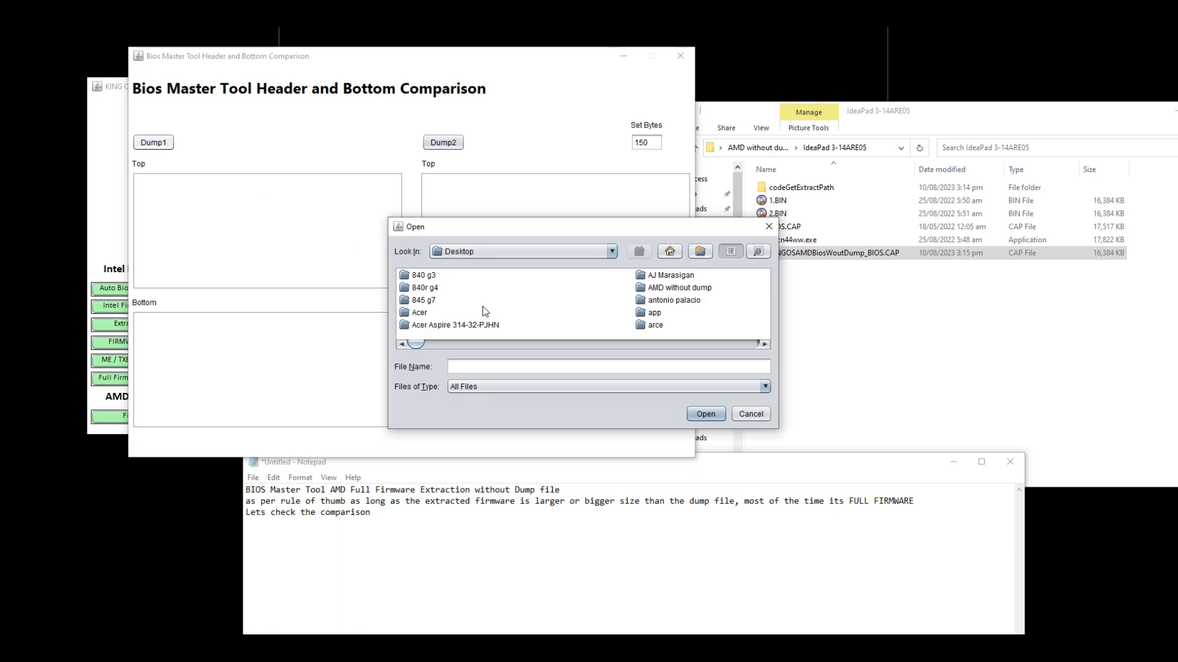
pyautogui.write('amd')
pyautogui.press('Return')
pyautogui.press('Down')
pyautogui.press('Return')
pyautogui.press('Down')
pyautogui.press('Down')
pyautogui.press('Down')
pyautogui.press('Down')
pyautogui.press('Up')
pyautogui.press('Up')
pyautogui.press('Return')
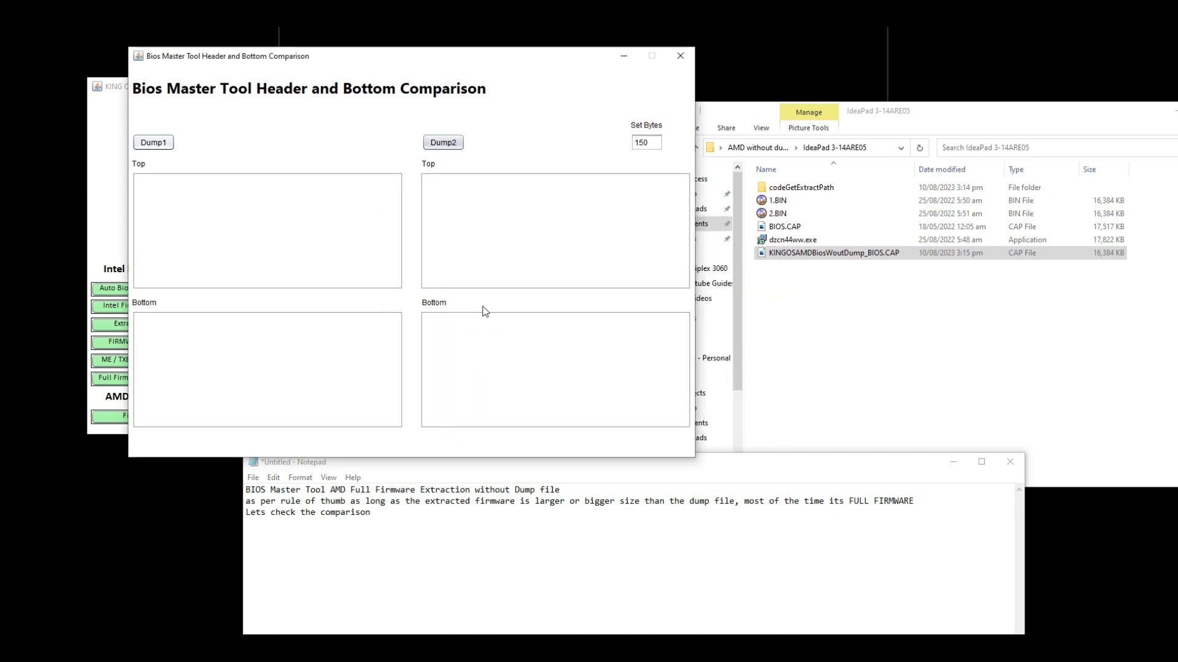
pyautogui.press('Return')
# - Load KINGOSAMDBiosWoutDump_BIOS.CAP from the IdeaPad 3-14ARE05 folder as Dump2
pyautogui.click(442, 143)
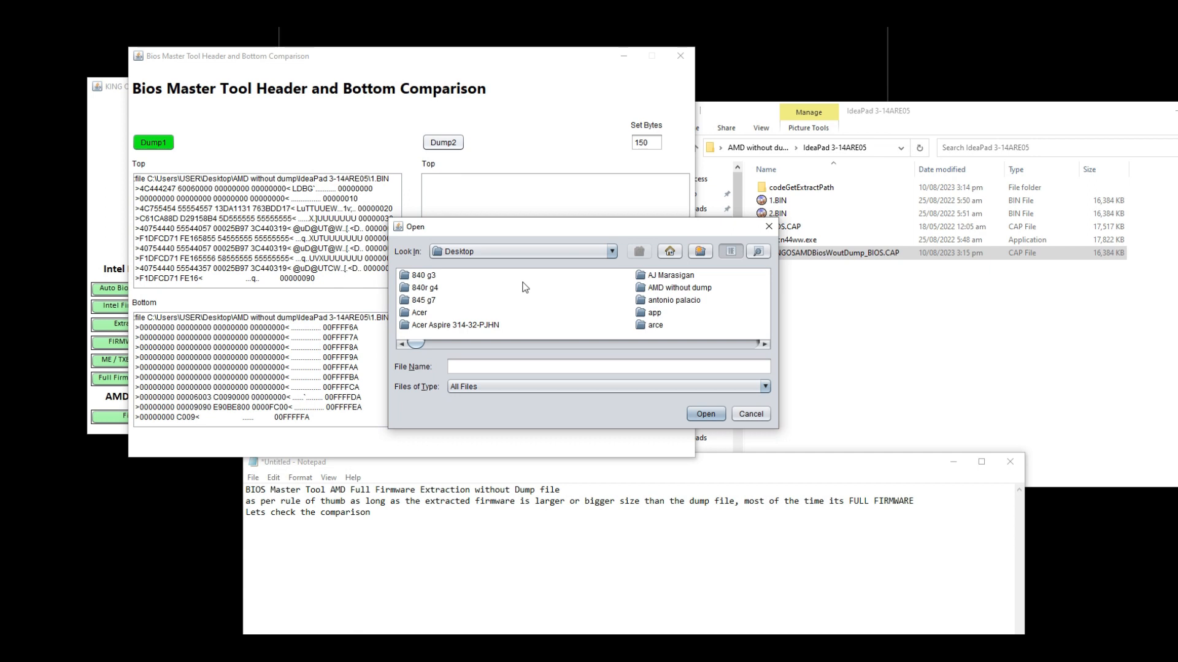
pyautogui.write('am')
pyautogui.press('Return')
pyautogui.press('Down')
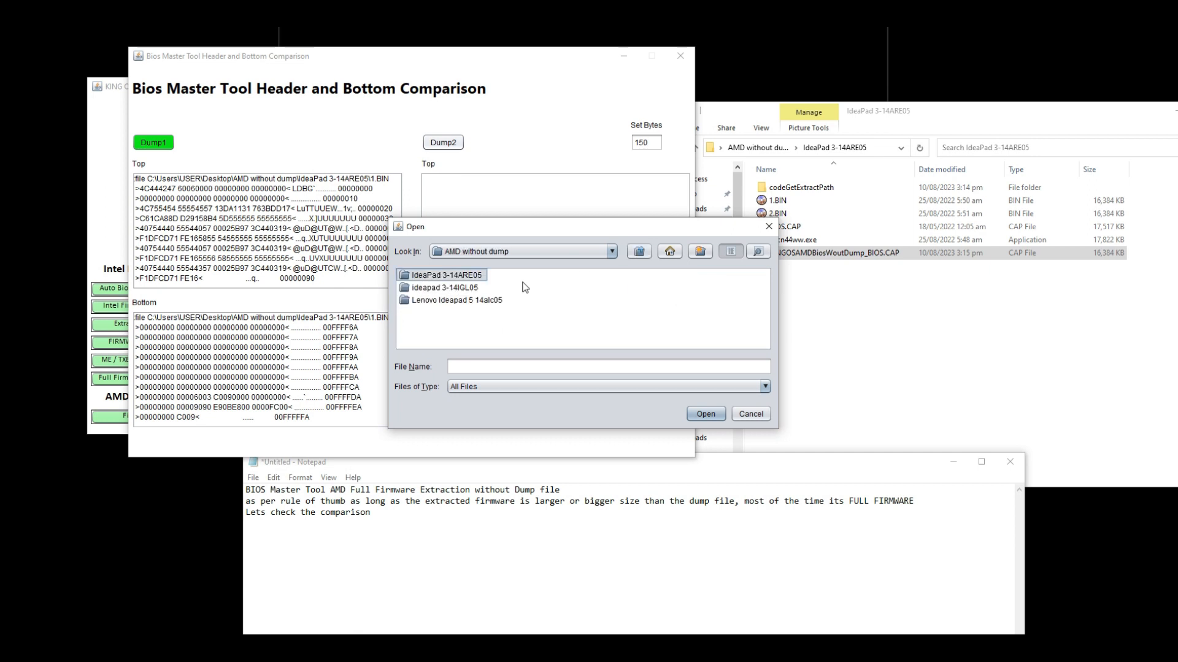
pyautogui.press('Return')
pyautogui.press('Down')
pyautogui.press('Down')
pyautogui.press('Down')
pyautogui.press('Down')
pyautogui.press('Down')
pyautogui.press('Down')
pyautogui.press('Return')
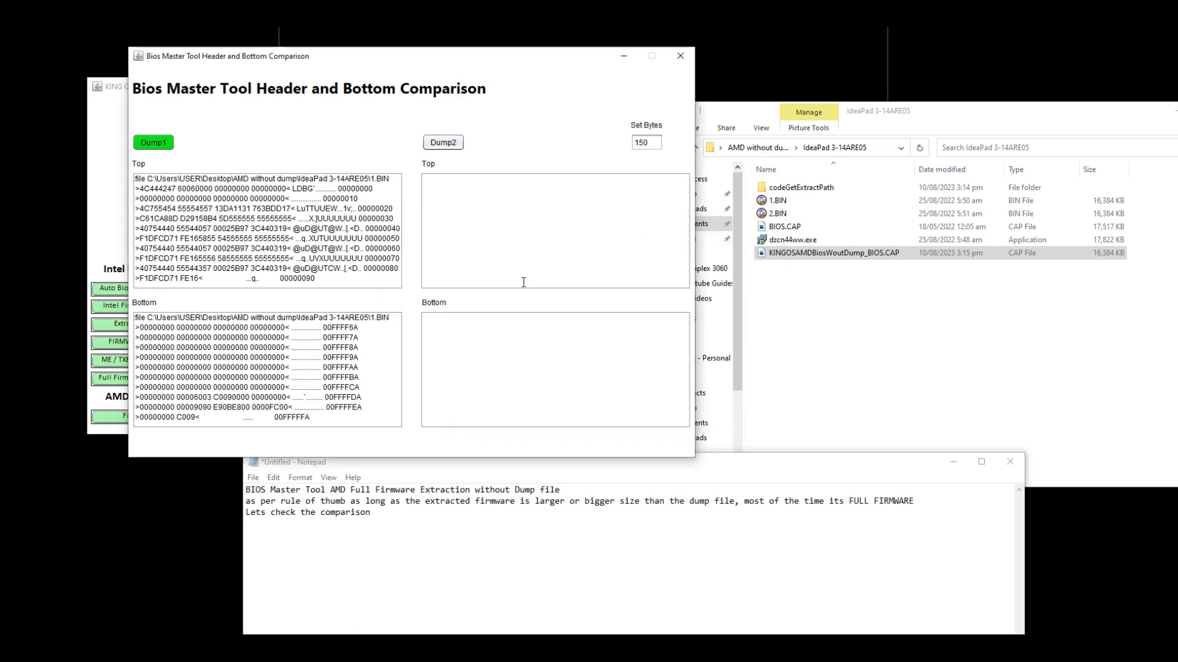
pyautogui.press('Return')
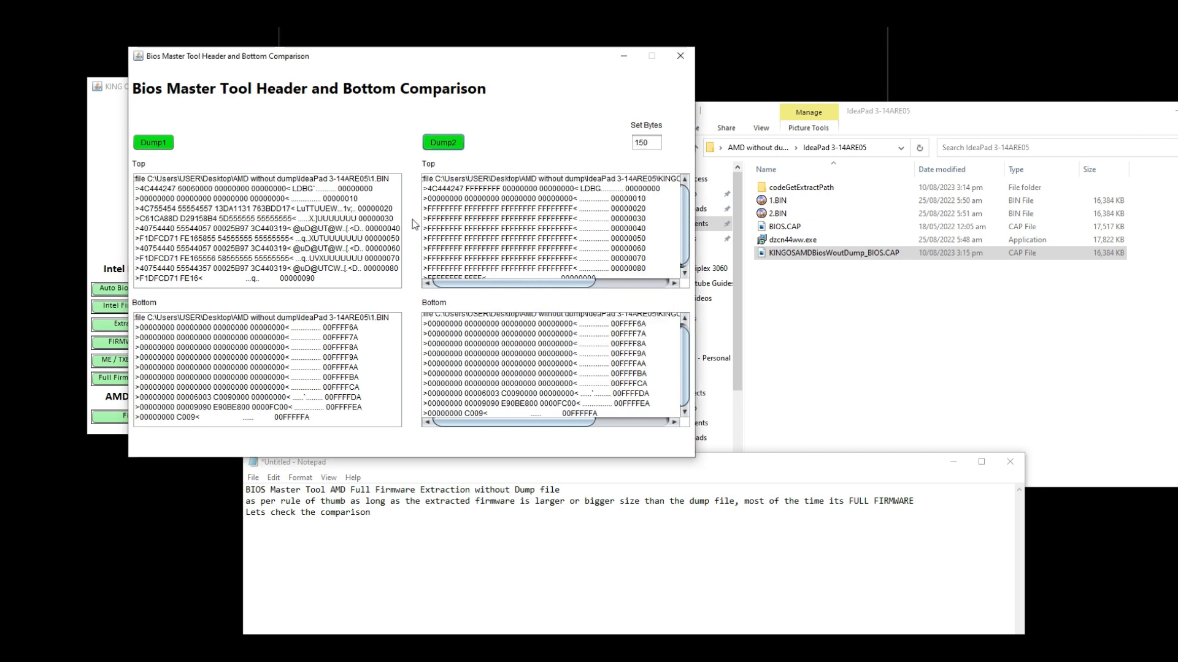
# - Compare the header and bottom bytes of the two dumps, and close the comparison window
pyautogui.moveTo(293, 189); pyautogui.dragTo(324, 188)
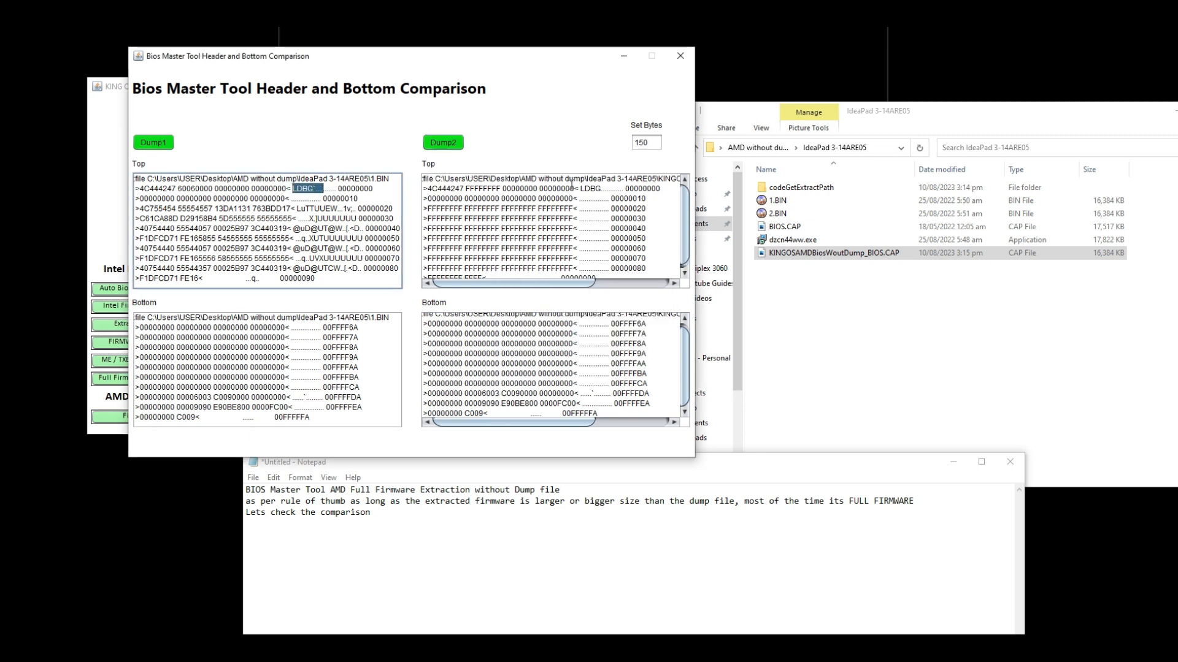
pyautogui.moveTo(574, 188); pyautogui.dragTo(607, 189)
pyautogui.click(339, 425)
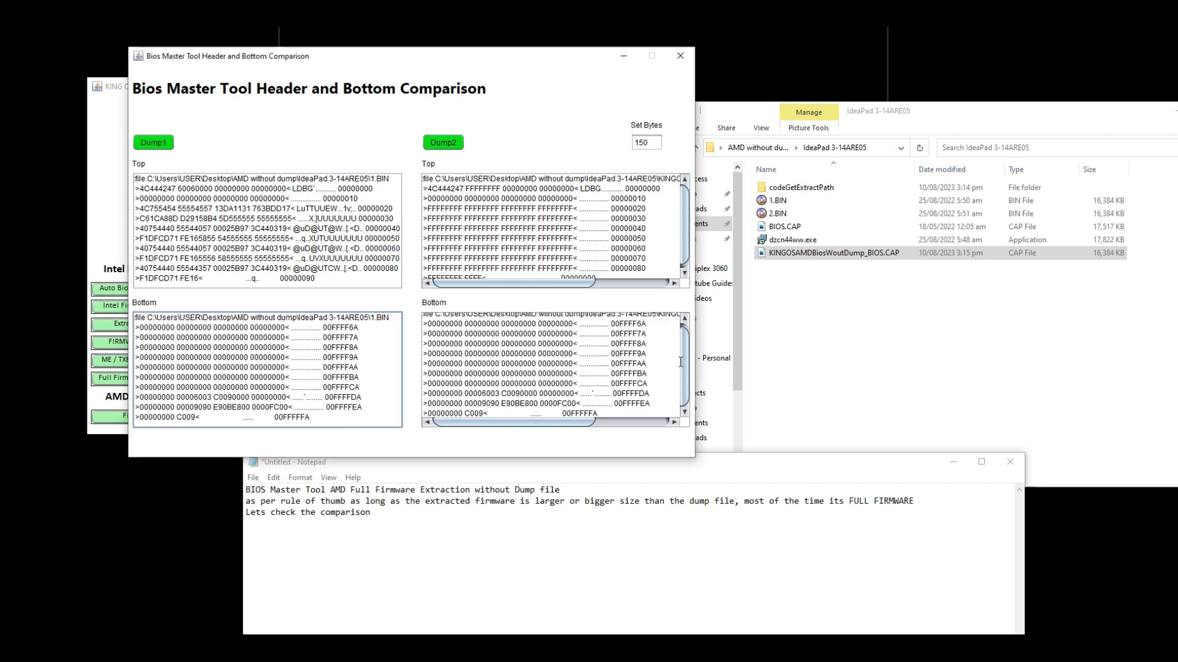
pyautogui.moveTo(507, 413); pyautogui.dragTo(607, 413)
pyautogui.moveTo(244, 418); pyautogui.dragTo(313, 417)
pyautogui.moveTo(291, 189); pyautogui.dragTo(375, 189)
pyautogui.moveTo(556, 188); pyautogui.dragTo(612, 186)
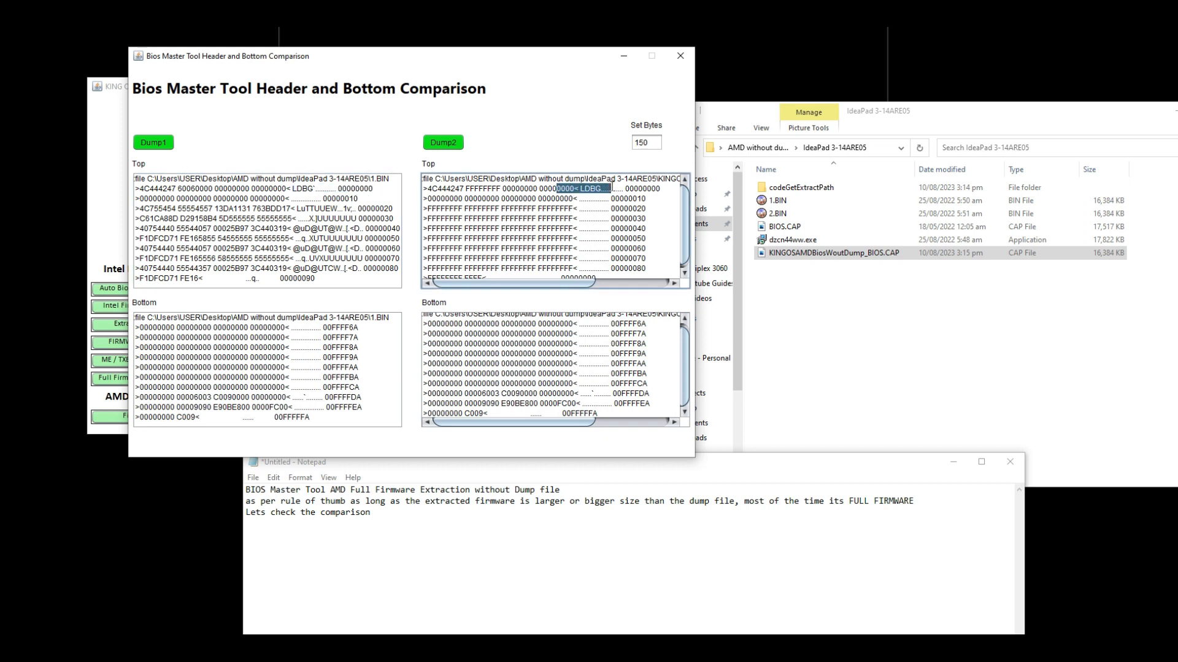
pyautogui.click(691, 56)
# - Add the note lines "Same top and Bottom :D" and "lets try another firmware"
pyautogui.click(442, 534)
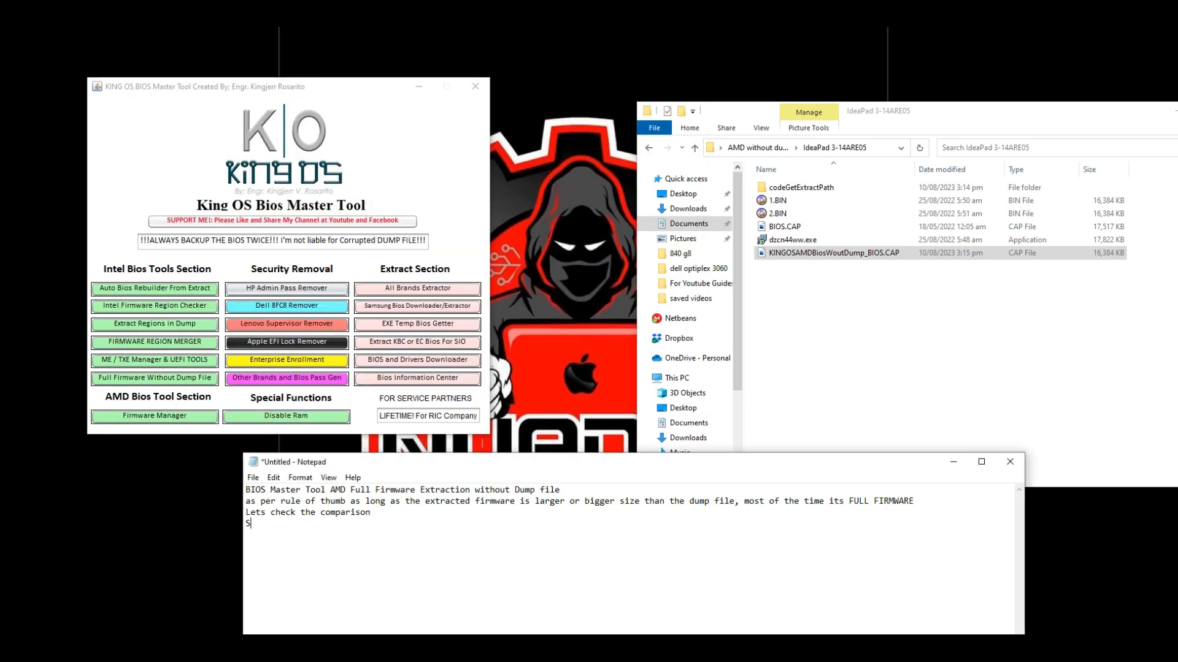
pyautogui.write('Same top and Bottom :D')
pyautogui.click(649, 148)
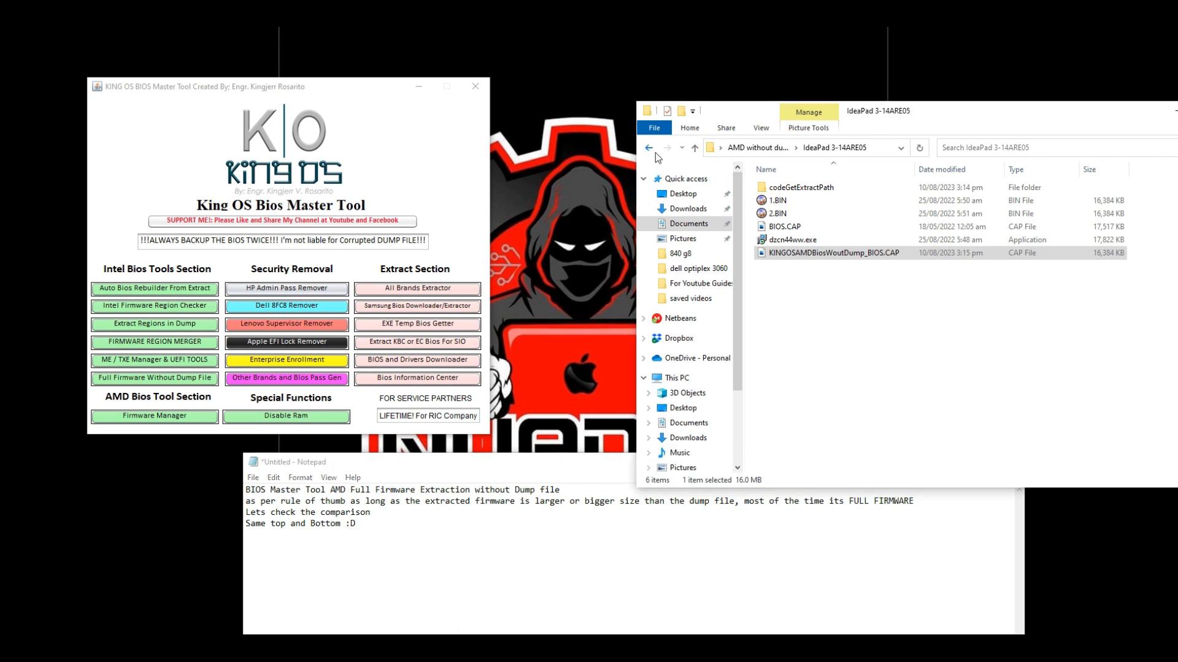
pyautogui.click(382, 575)
pyautogui.write('lets try an')
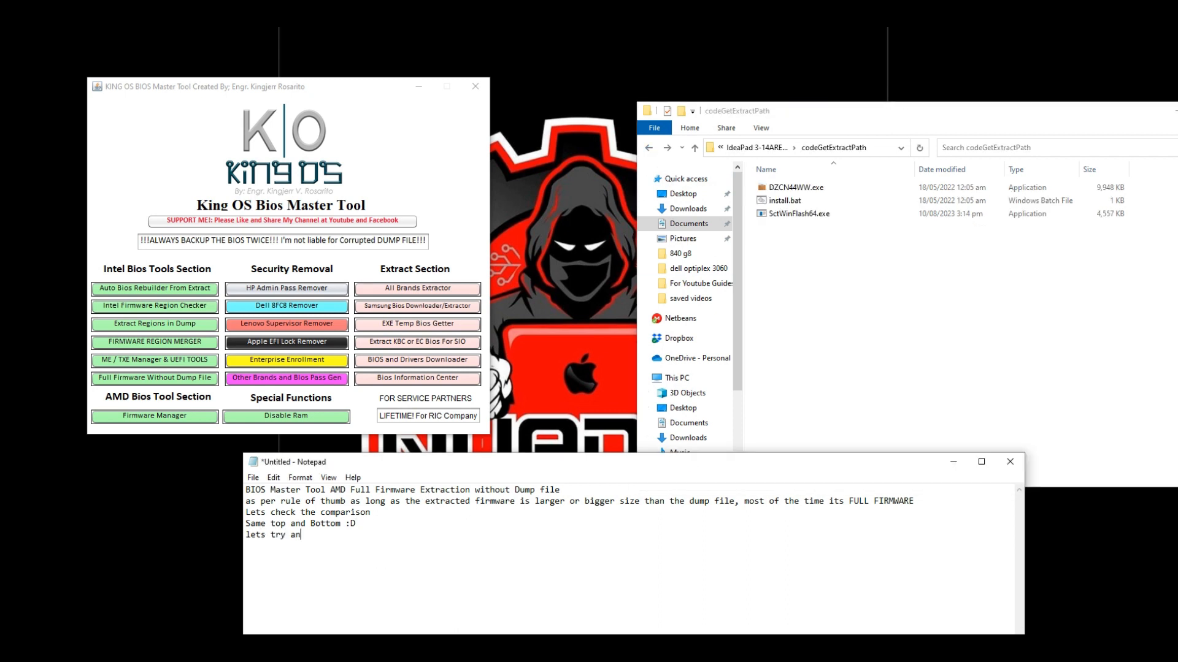
pyautogui.write('other dirm')
pyautogui.press('BackSpace')
pyautogui.write('firmwar')
# - Return to the AMD without dump folder and open the ideapad 3-14IGL05 folder
pyautogui.click(845, 356)
pyautogui.click(651, 149)
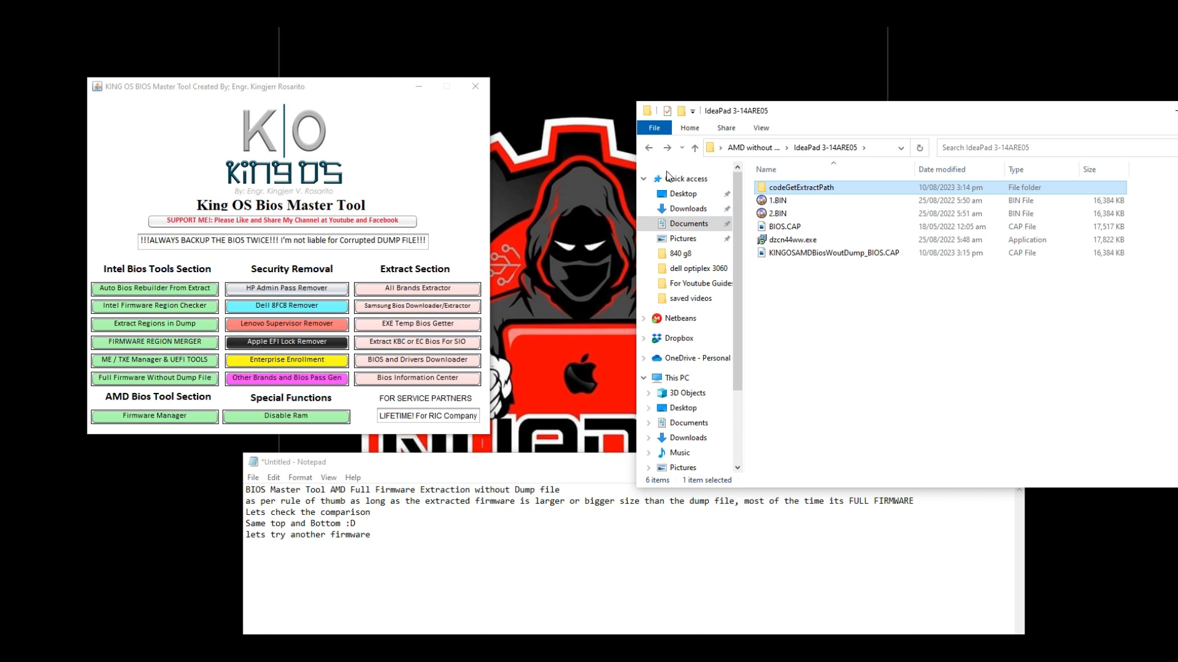
pyautogui.click(753, 148)
pyautogui.click(795, 204)
pyautogui.doubleClick(794, 204)
# - Extract dvcn27ww.exe from the ideapad 3-14IGL05 folder using the All Brands Extractor with filters
pyautogui.click(393, 290)
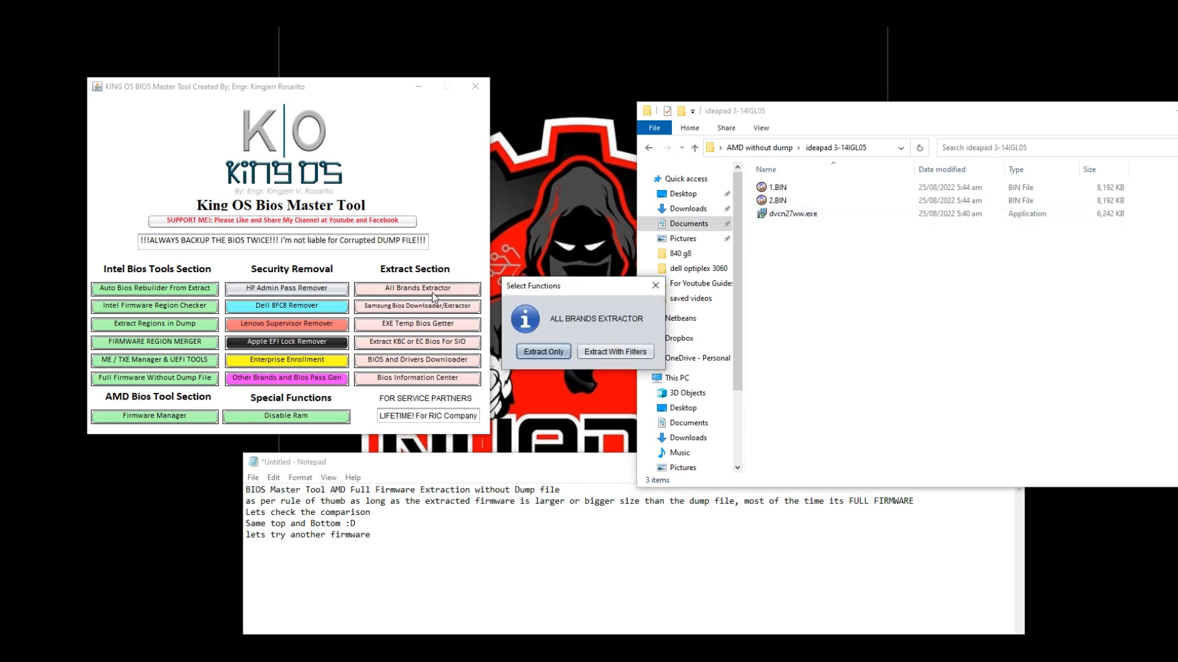
pyautogui.click(610, 351)
pyautogui.click(639, 252)
pyautogui.doubleClick(462, 289)
pyautogui.doubleClick(435, 301)
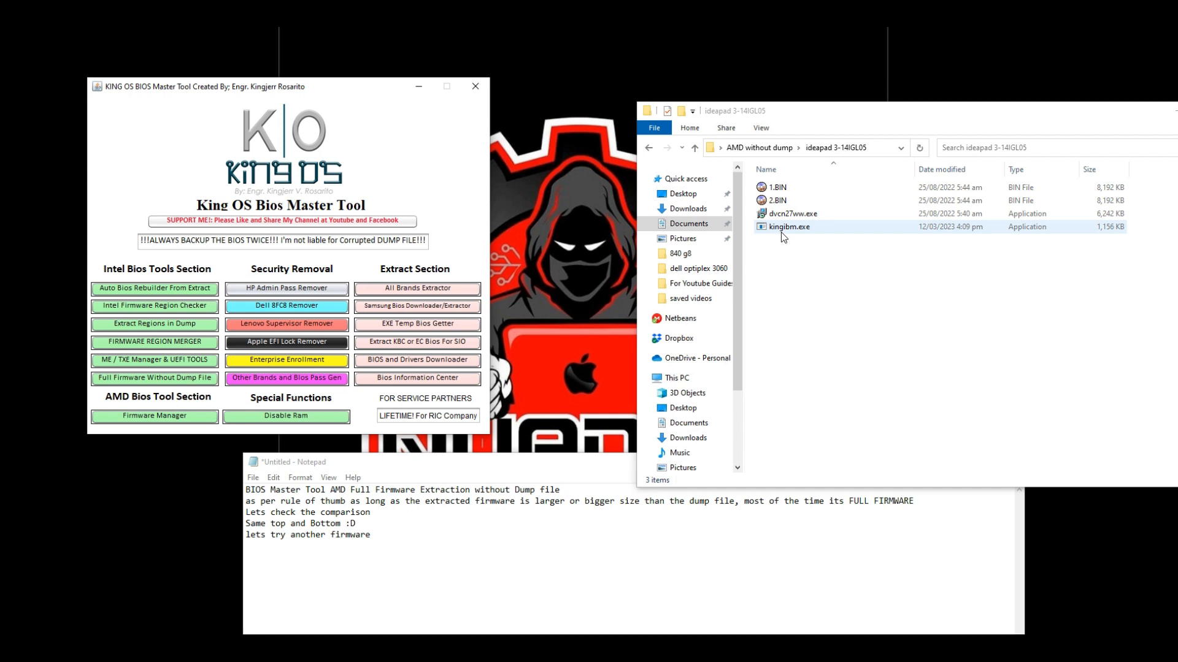
pyautogui.press('Return')
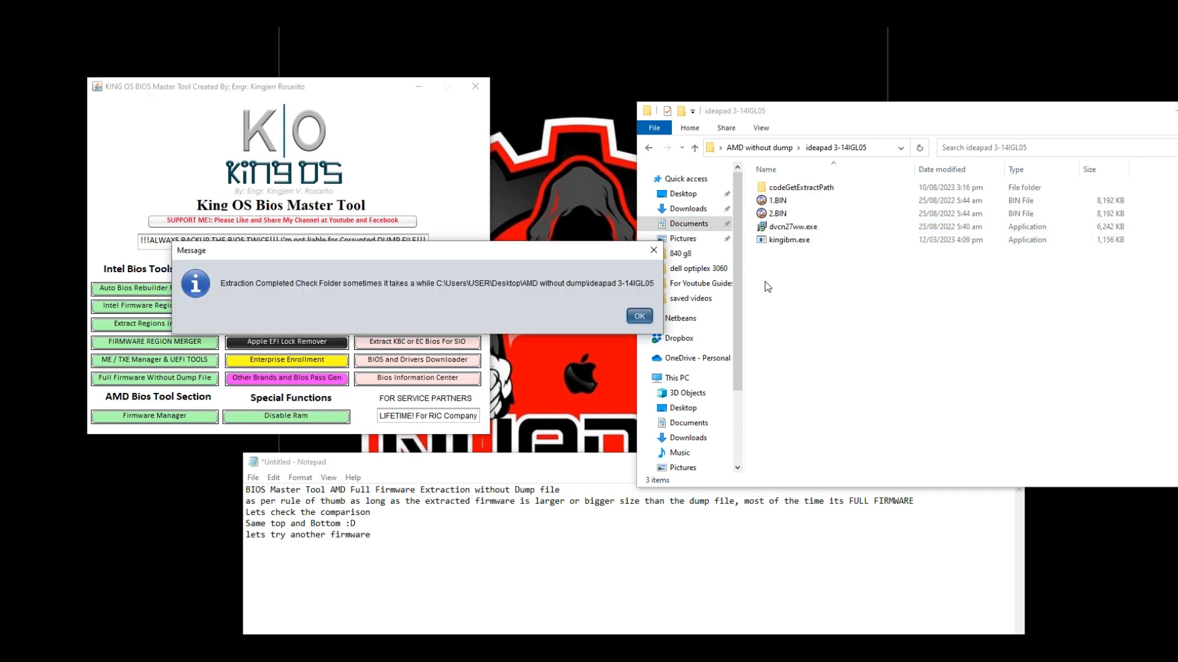
pyautogui.press('Return')
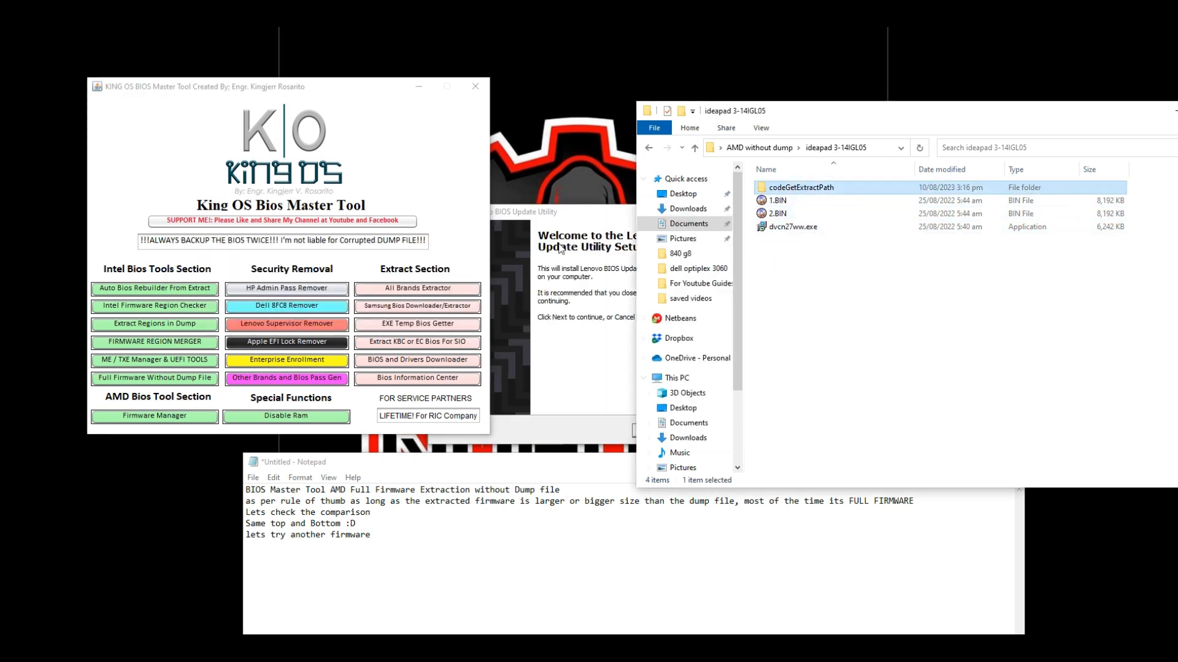
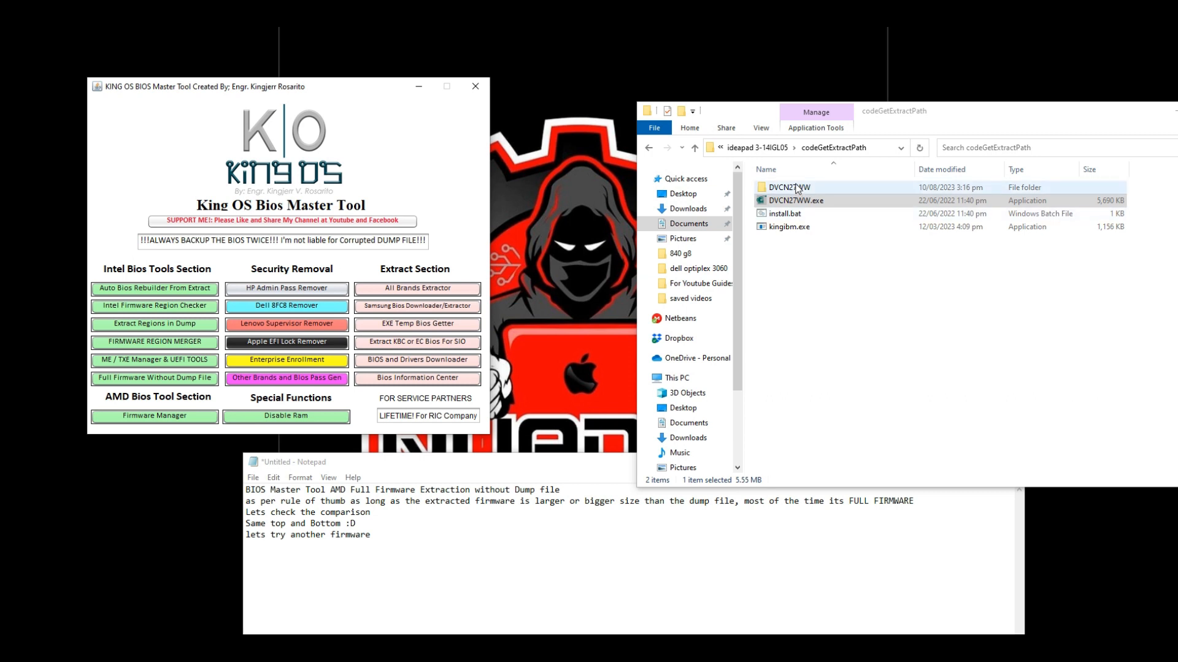
# - Move bios_rel.fd from the extracted DVCN27WW folder into the ideapad 3-14IGL05 folder using Explorer
pyautogui.doubleClick(797, 189)
pyautogui.click(797, 188)
pyautogui.click(523, 284)
pyautogui.click(674, 315)
pyautogui.click(754, 149)
pyautogui.click(745, 149)
pyautogui.hotkey('alt', 'Up')
pyautogui.click(819, 301)
pyautogui.hotkey('ctrl', 'v')
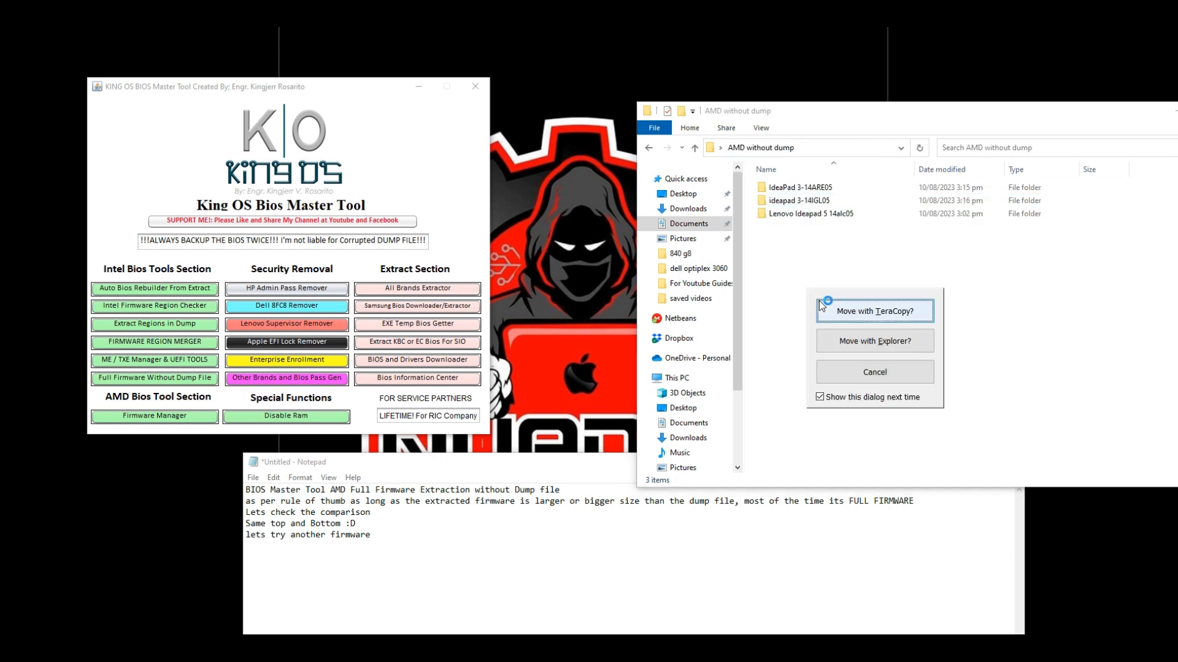
pyautogui.click(853, 343)
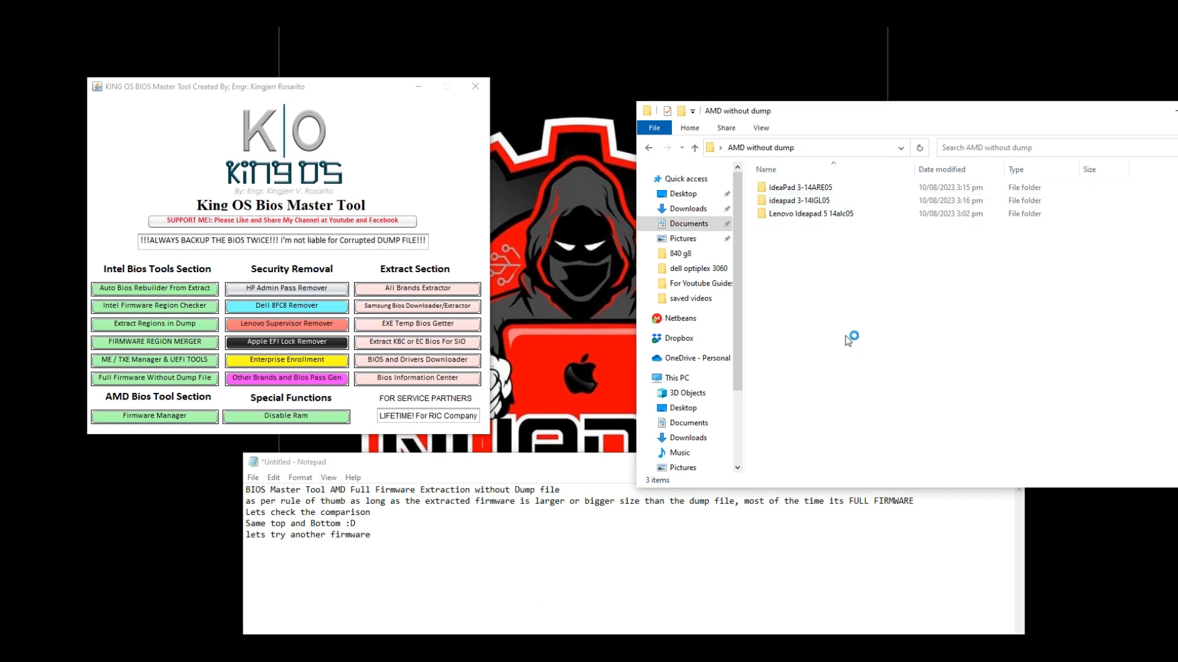
pyautogui.doubleClick(818, 201)
pyautogui.hotkey('ctrl', 'v')
pyautogui.click(834, 300)
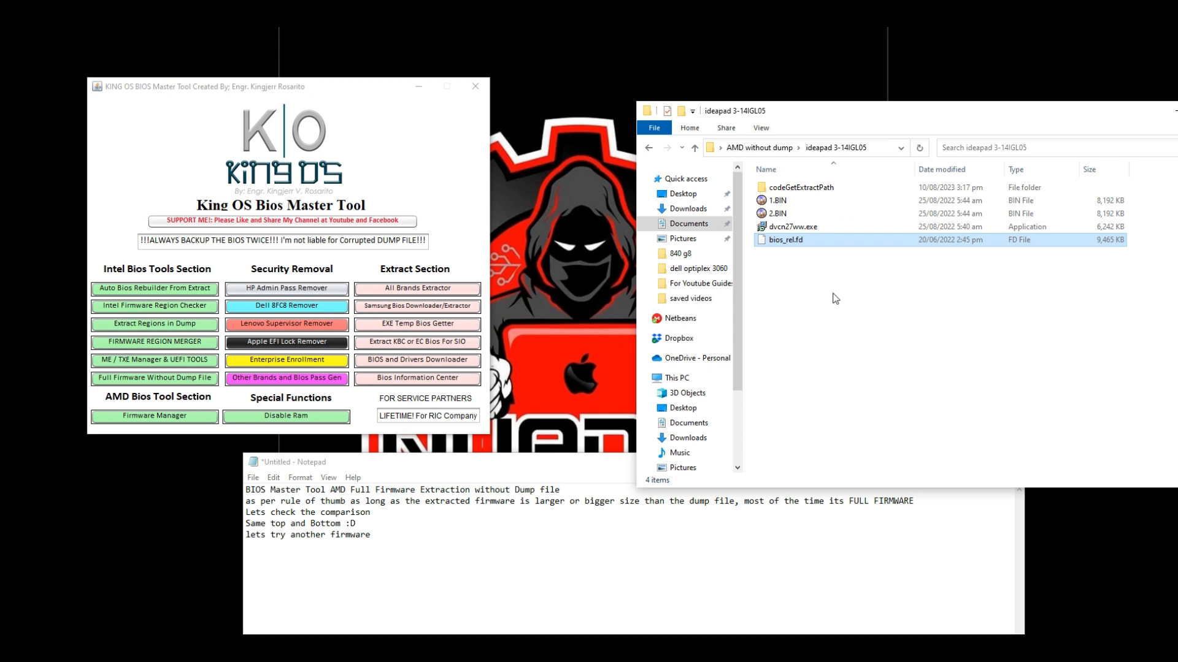
pyautogui.click(181, 377)
pyautogui.click(713, 352)
pyautogui.press('Escape')
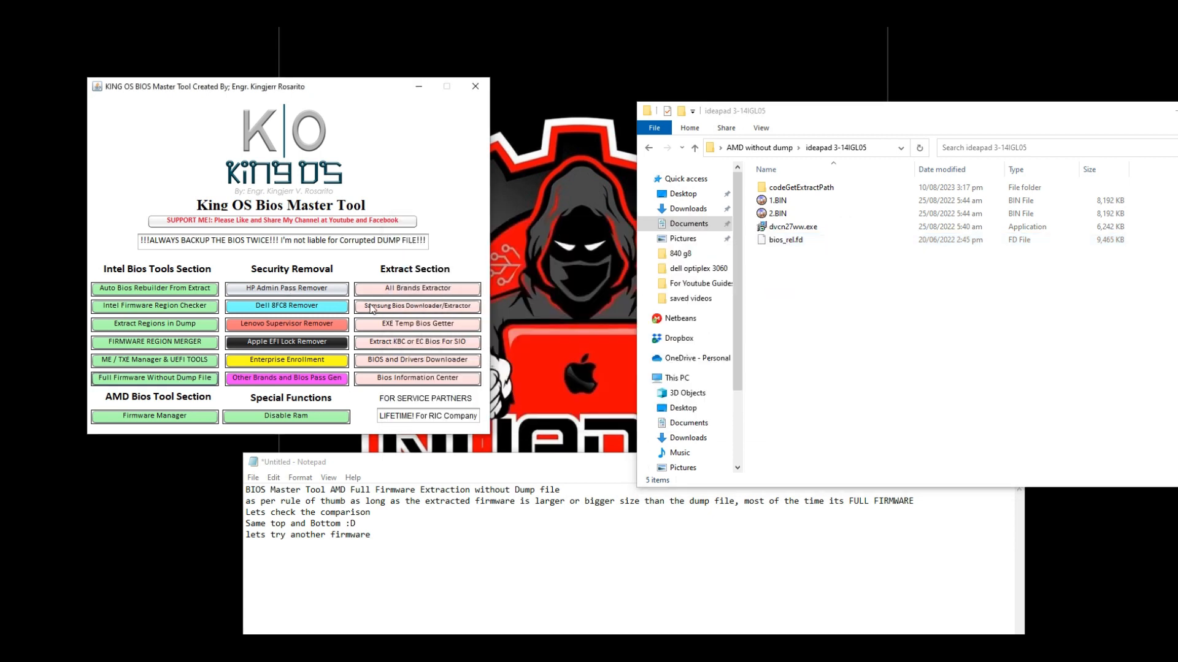
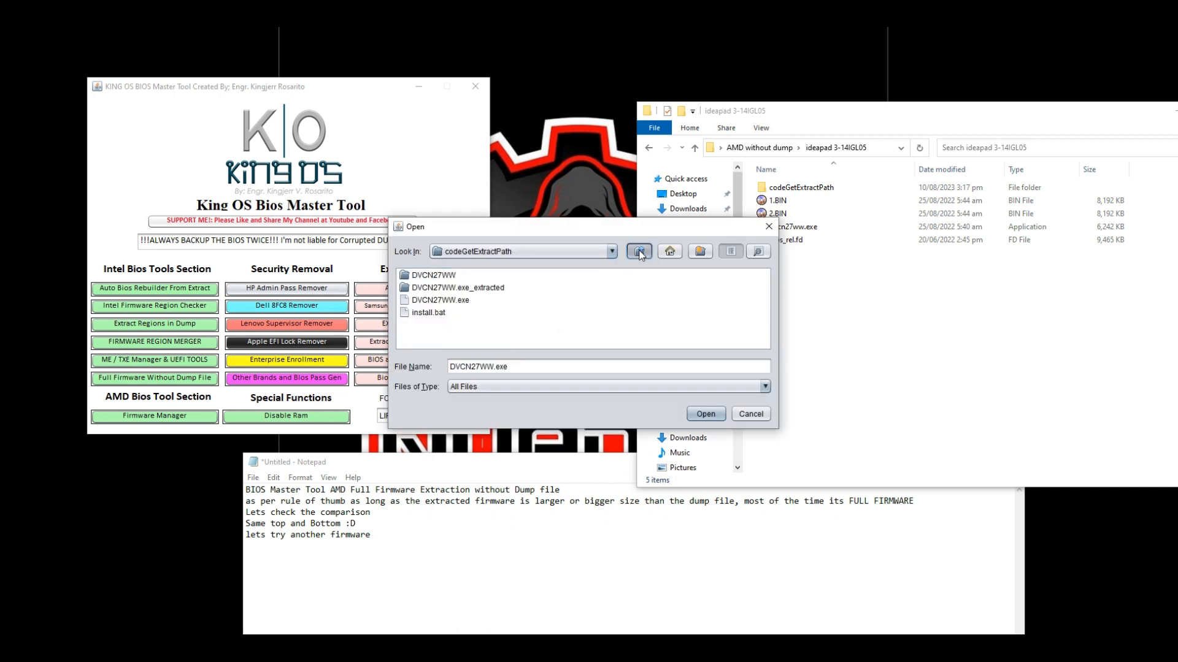
# - Generate the AMD full firmware without dump from bios_rel.fd in the ideapad 3-14IGL05 folder, choosing the 8mb size
pyautogui.click(436, 313)
pyautogui.click(706, 414)
pyautogui.click(559, 351)
pyautogui.click(797, 351)
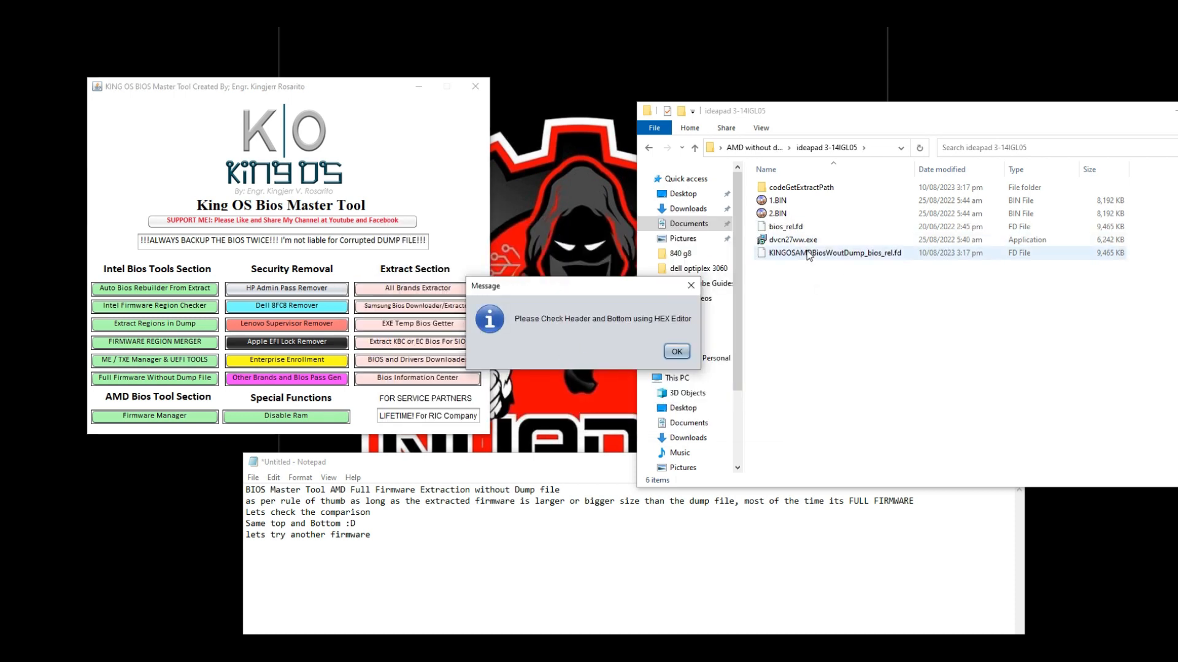
pyautogui.click(677, 352)
# - Open the header and bottom comparison and load 1.BIN from the ideapad 3-14IGL05 folder as Dump1
pyautogui.click(642, 581)
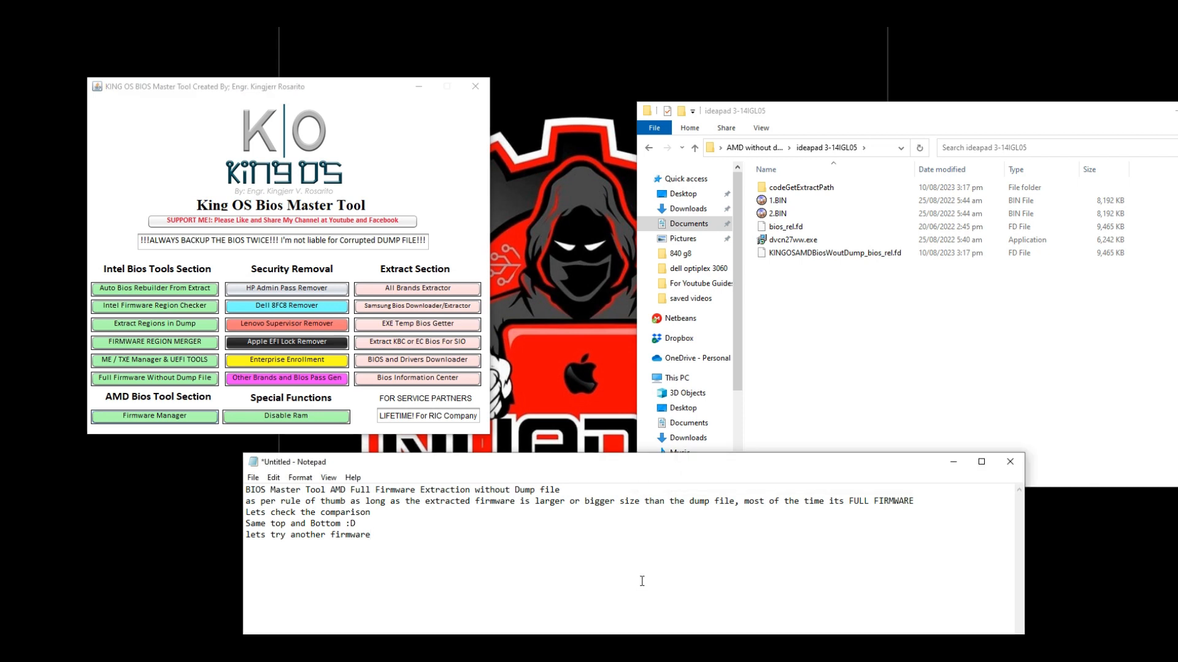
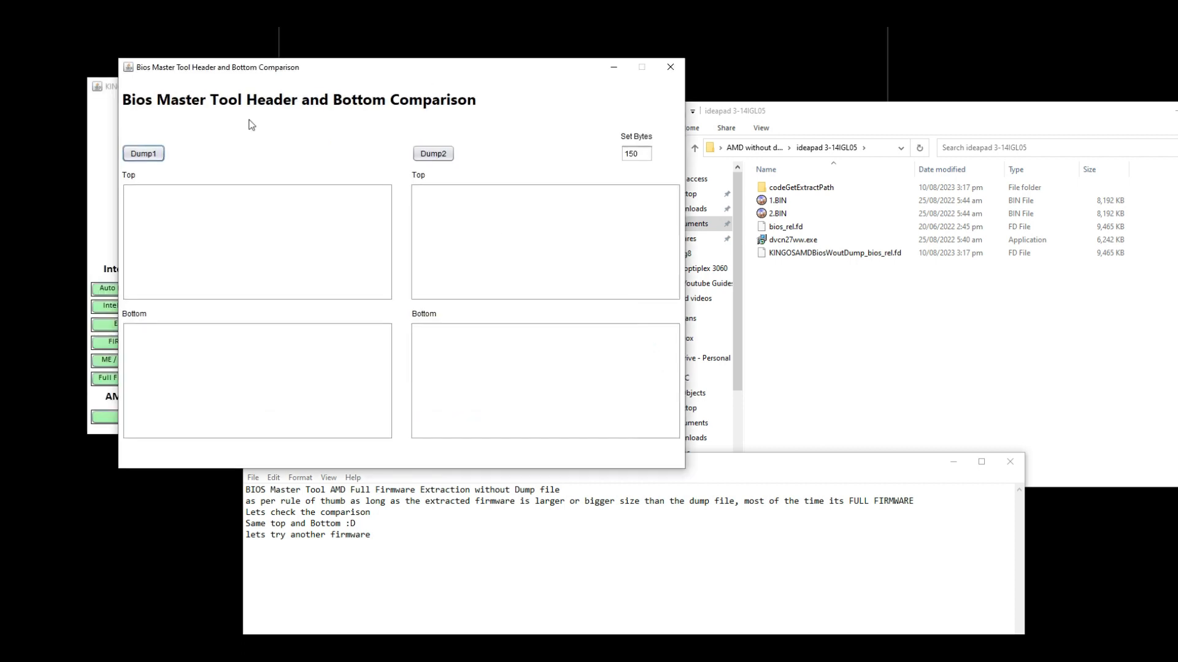
pyautogui.click(162, 155)
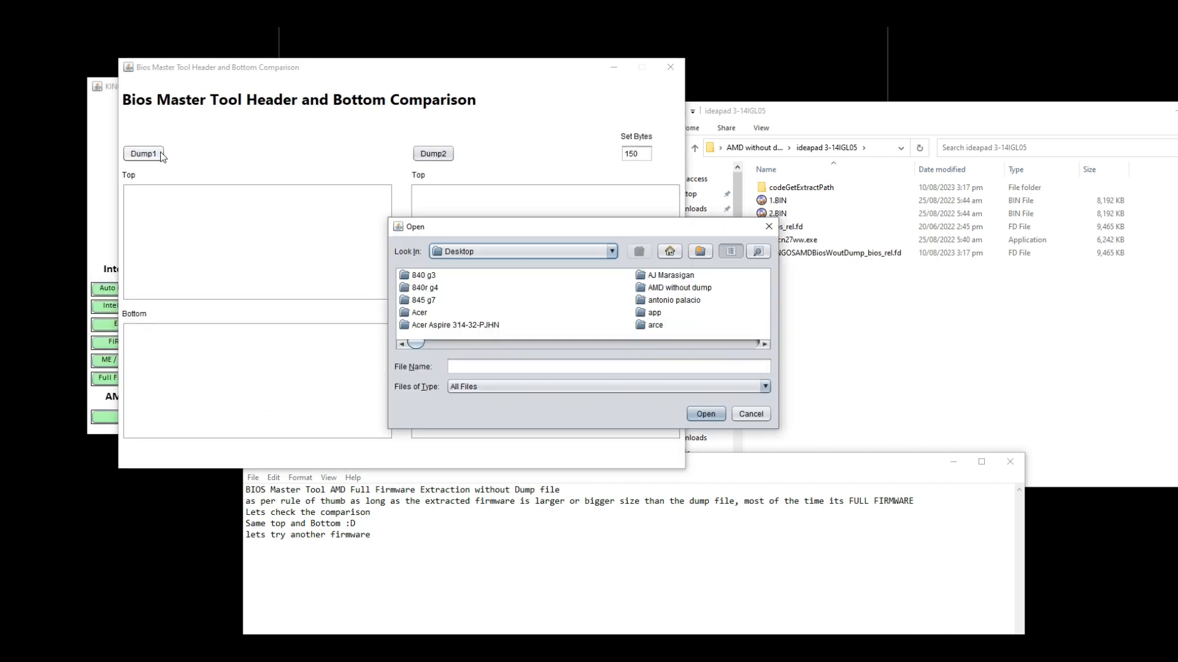
pyautogui.click(573, 305)
pyautogui.write('am')
pyautogui.press('Return')
pyautogui.press('Down')
pyautogui.press('Down')
pyautogui.press('Return')
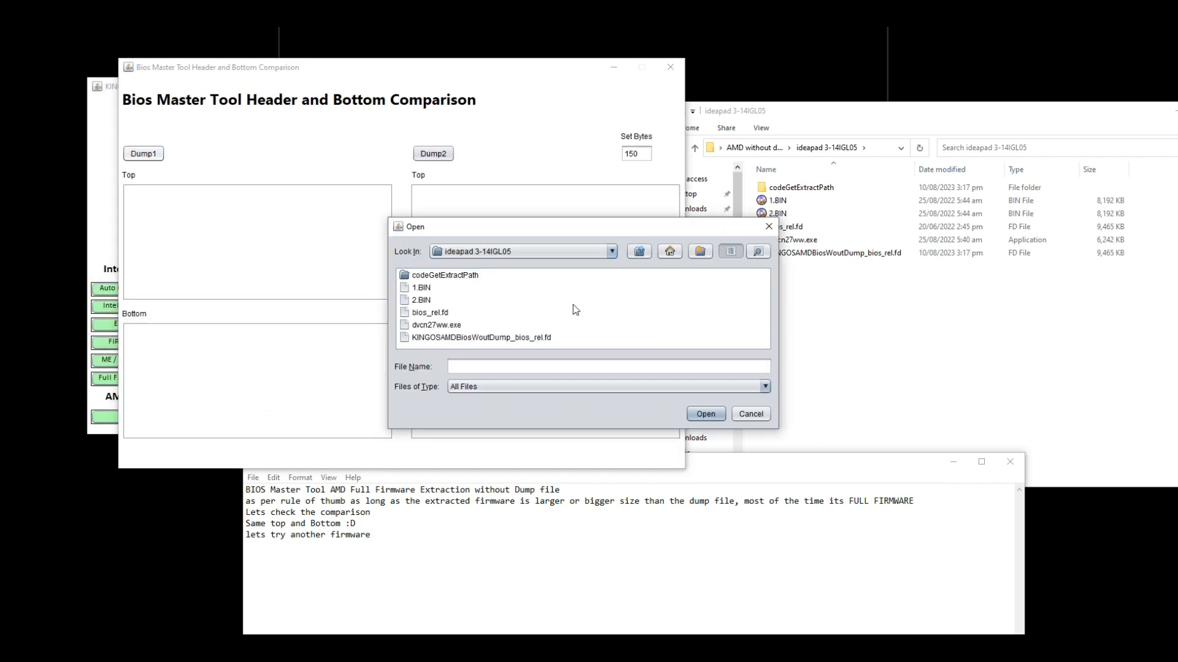
pyautogui.doubleClick(429, 290)
pyautogui.press('Return')
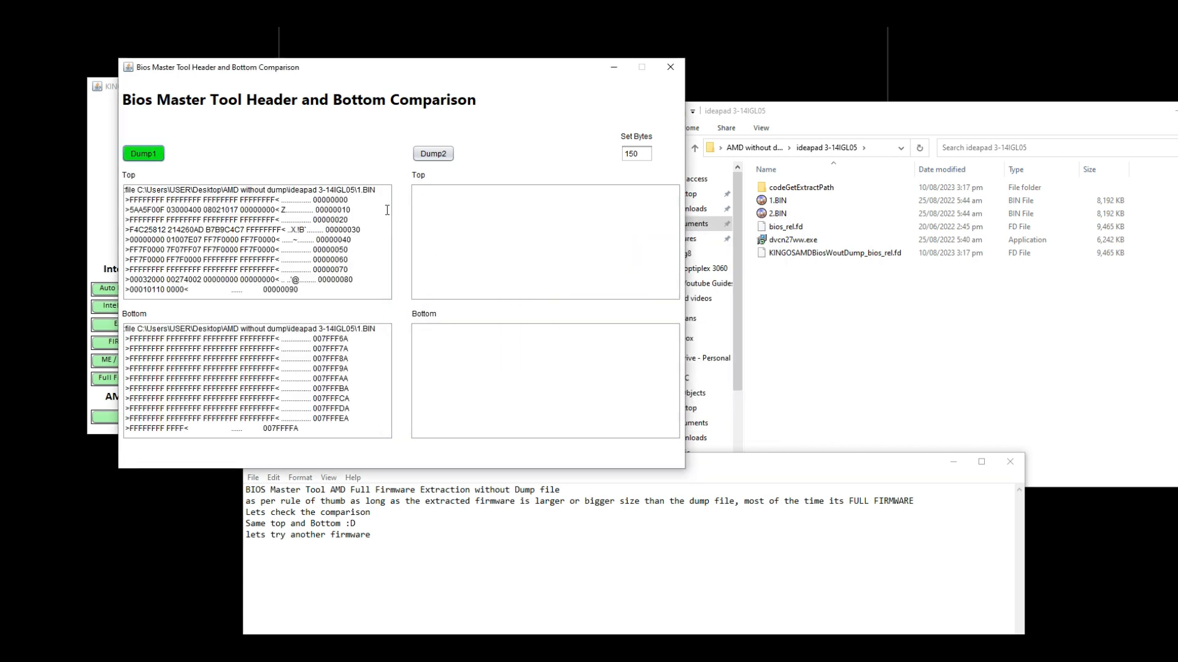
# - Load KINGOSAMDBiosWoutDump_bios_rel.fd from the ideapad 3-14IGL05 folder as Dump2 in the comparison
pyautogui.click(427, 155)
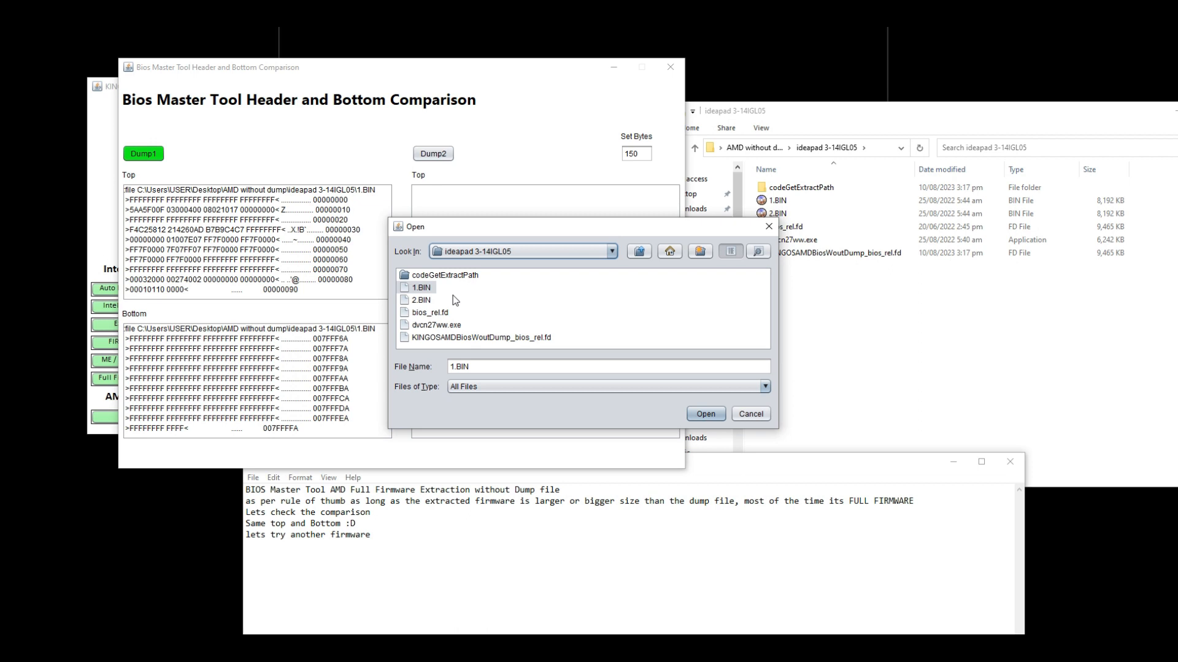
pyautogui.press('Escape')
pyautogui.click(433, 154)
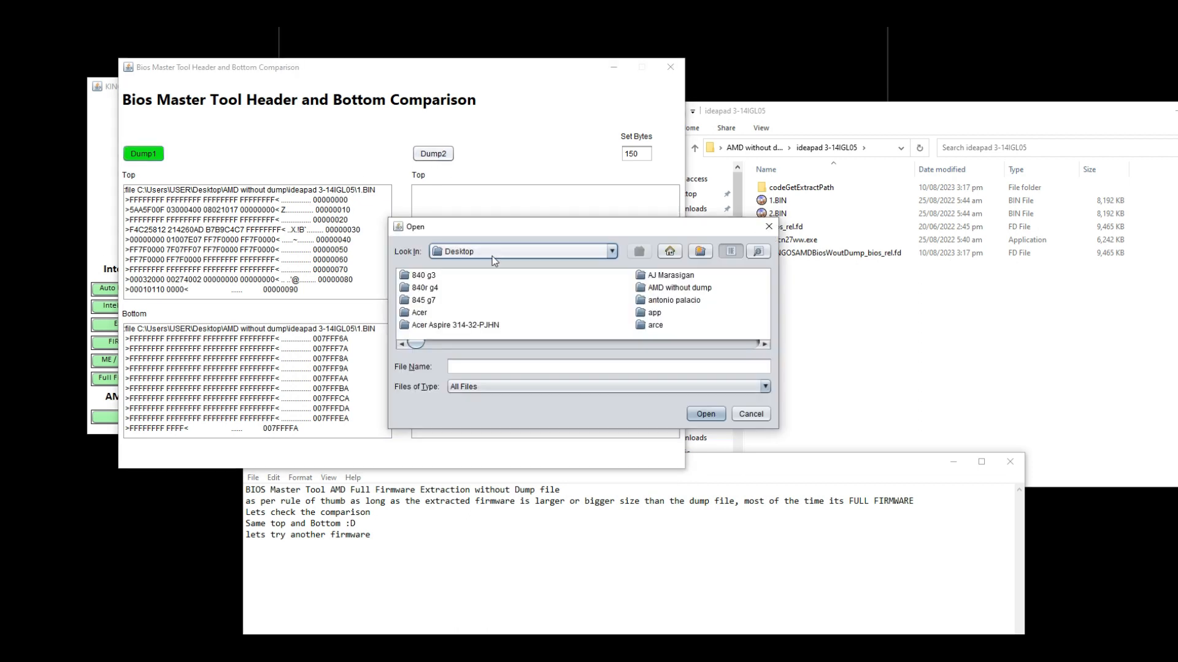
pyautogui.click(492, 289)
pyautogui.write('am')
pyautogui.press('Return')
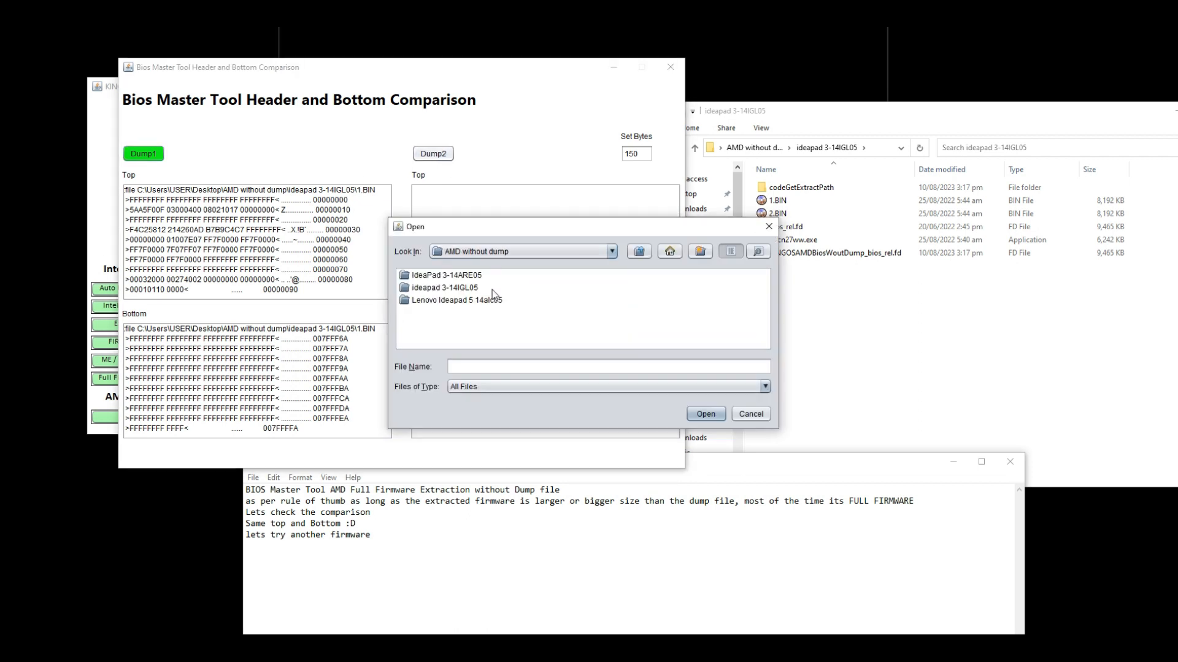
pyautogui.press('Down')
pyautogui.press('Down')
pyautogui.press('Return')
pyautogui.press('Down')
pyautogui.press('Down')
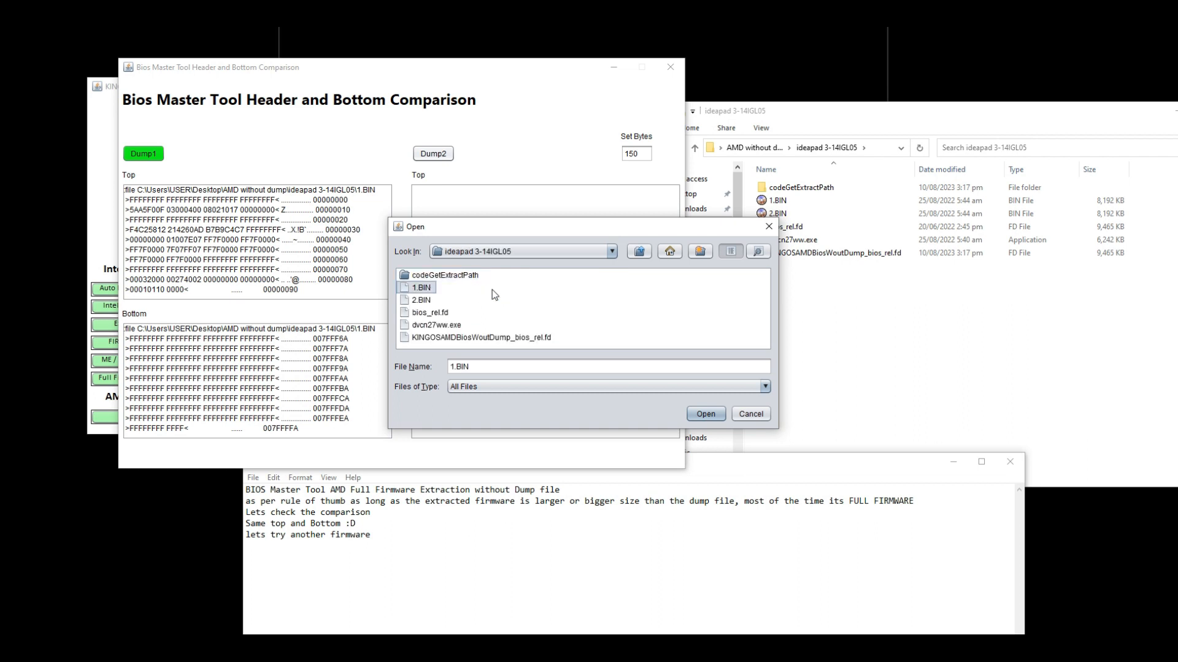
pyautogui.press('Down')
pyautogui.press('Down')
pyautogui.press('Down')
pyautogui.press('Down')
pyautogui.press('Return')
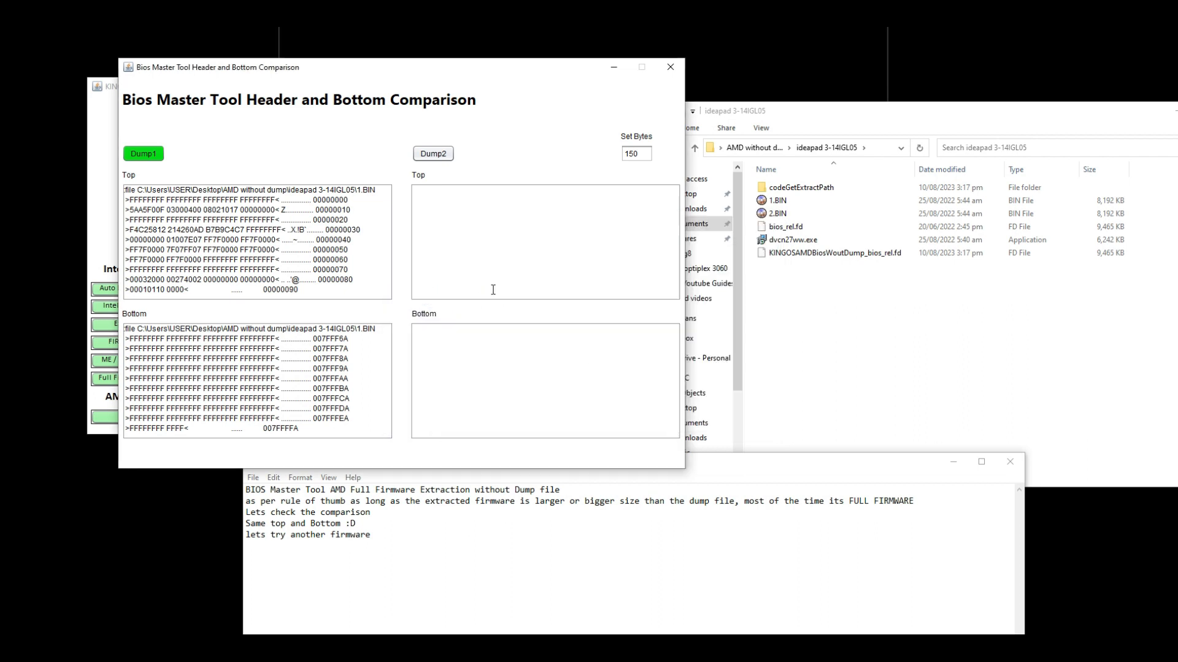
pyautogui.press('Return')
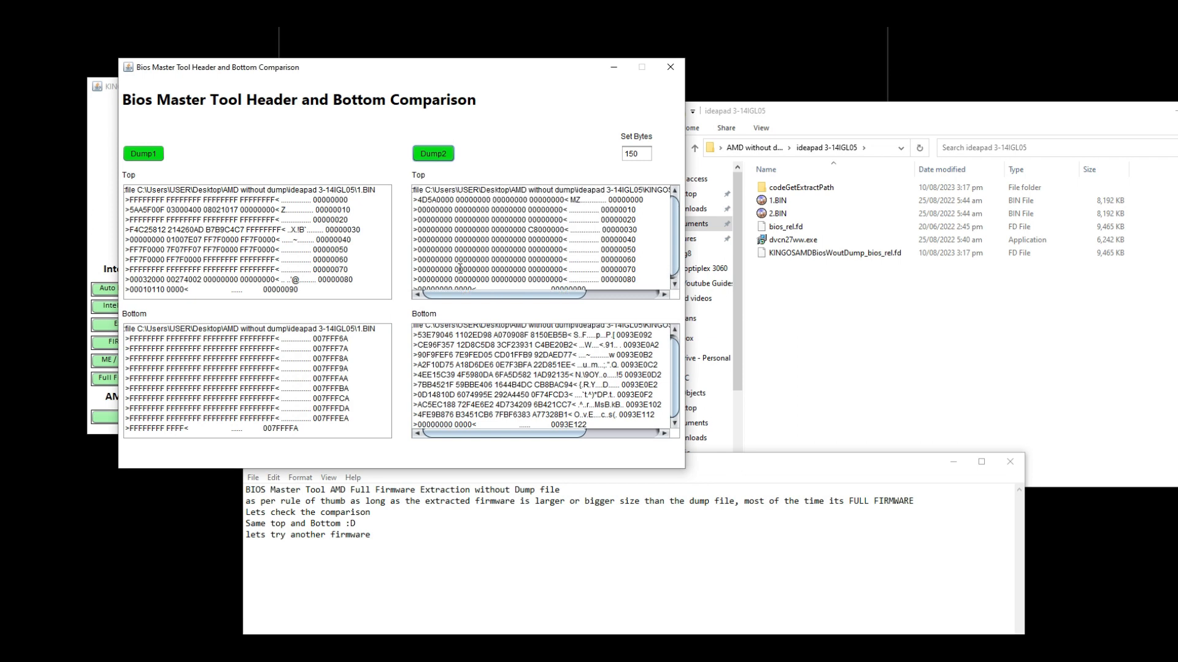
# - Close the comparison window and add the note line "oops its an intel firmware hehehe wrong model"
pyautogui.scroll(-1, 460, 268)
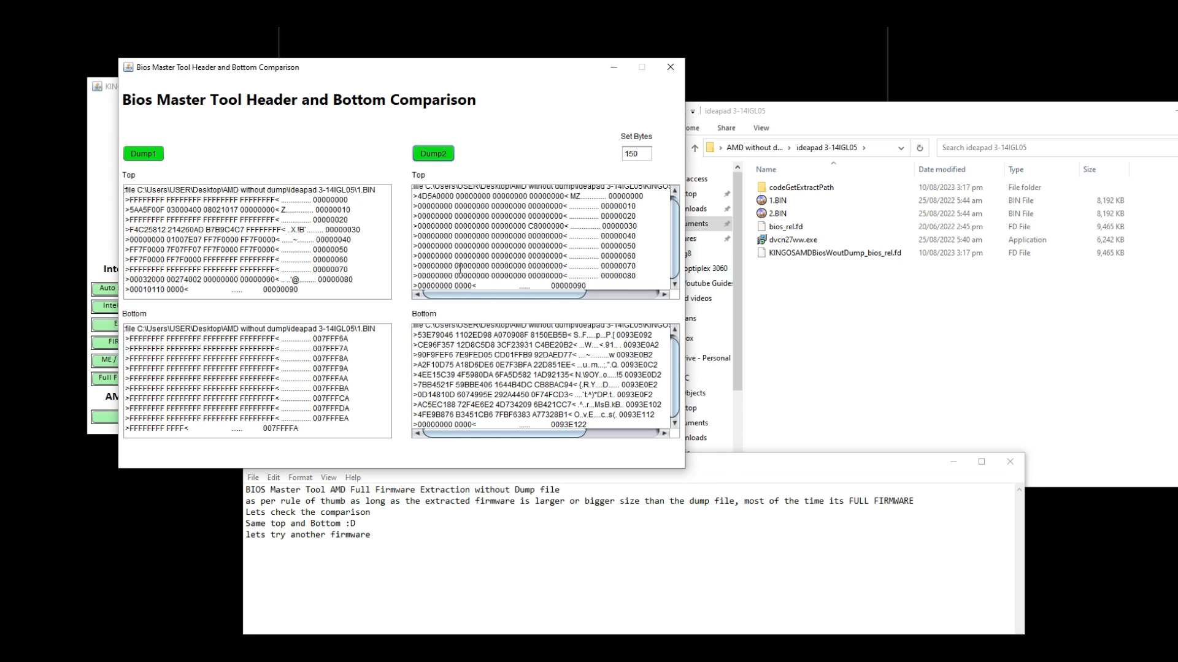
pyautogui.click(670, 67)
pyautogui.click(438, 545)
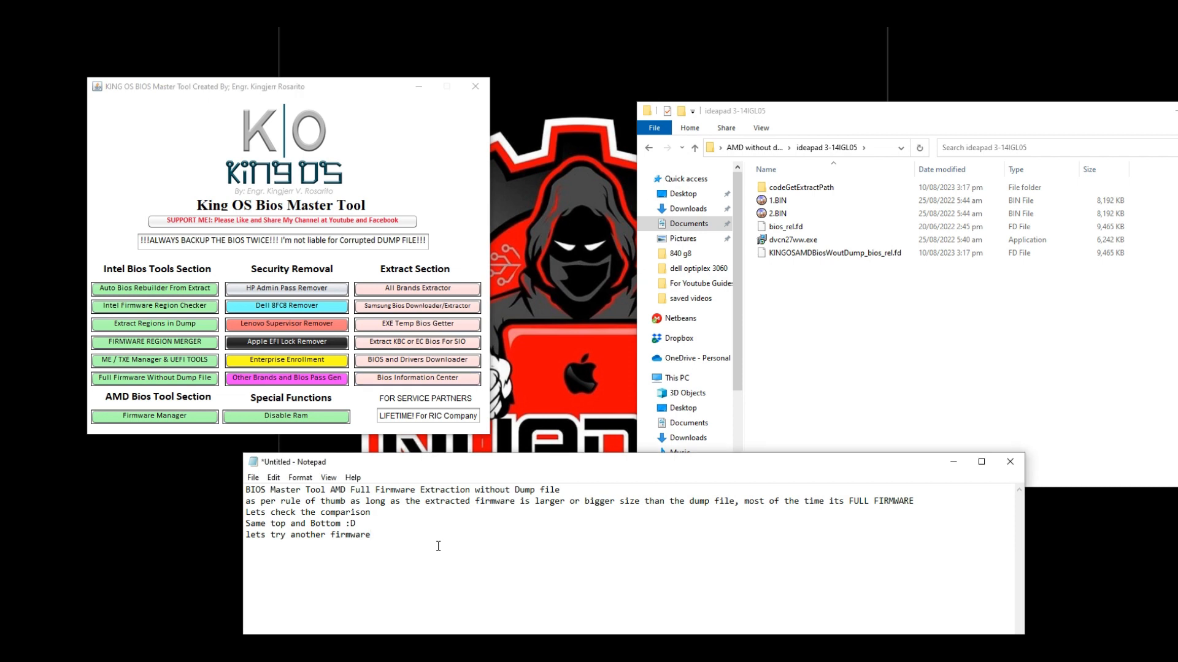
pyautogui.write('oops its an intel firmware hehehe wrong model')
# - Open the Lenovo Ideapad 5 14alc05 folder, extract g5cn64ww.exe with the All Brands Extractor, and exit the Lenovo setup wizard
pyautogui.click(863, 288)
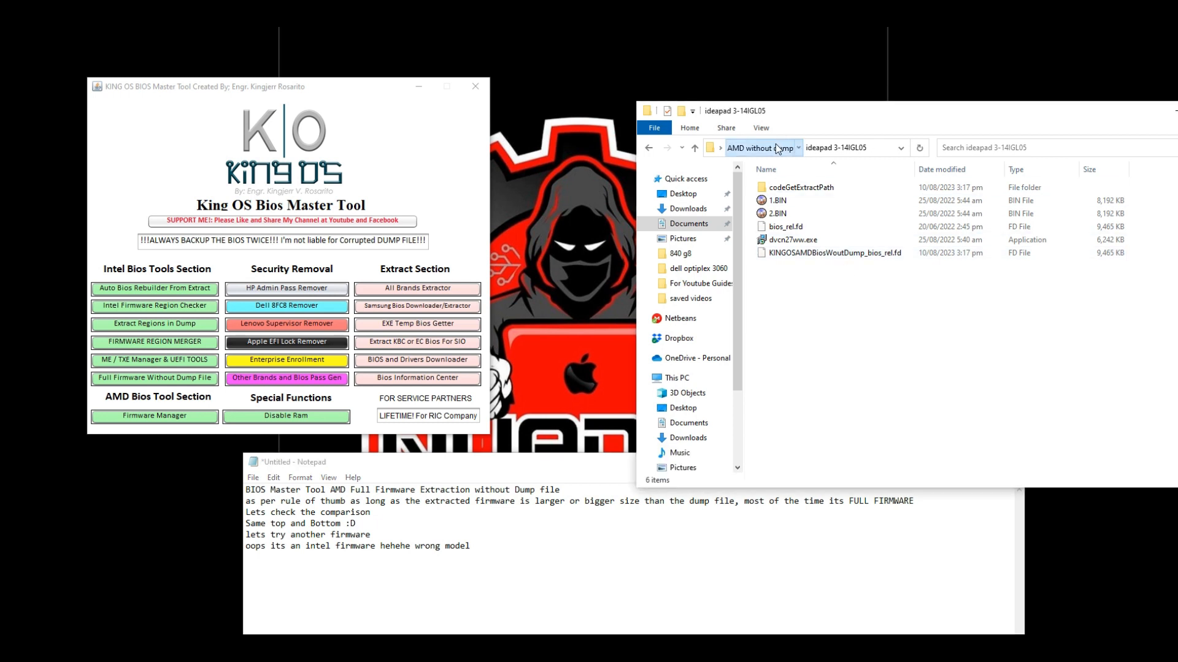
pyautogui.click(754, 148)
pyautogui.click(802, 215)
pyautogui.doubleClick(802, 215)
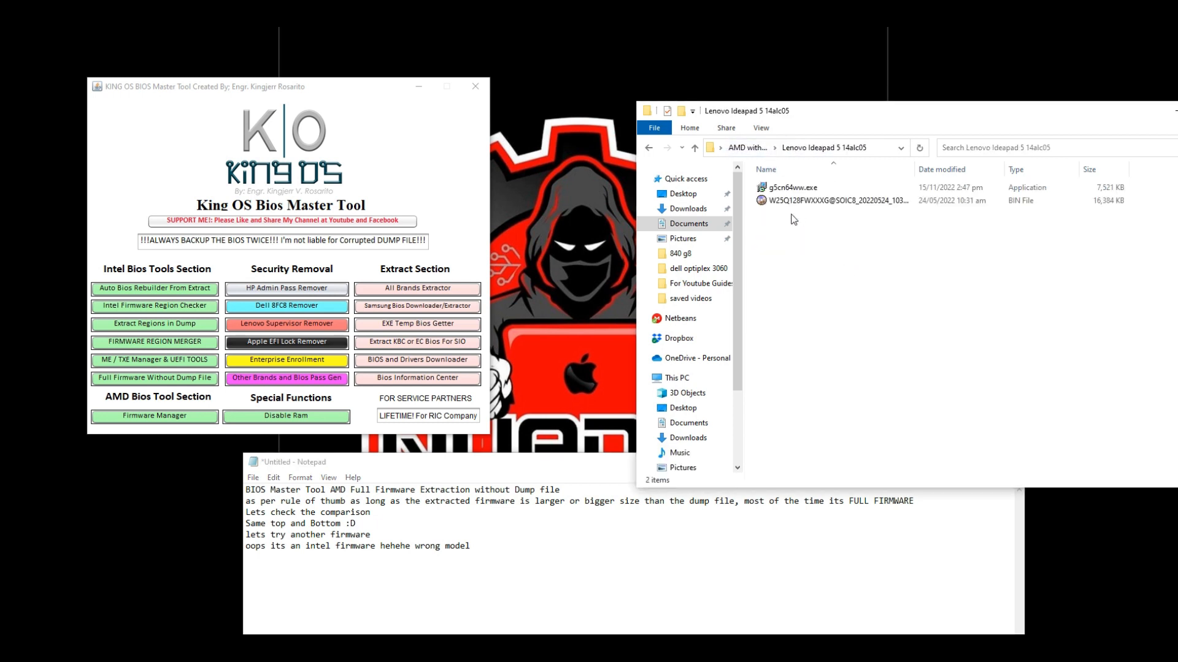
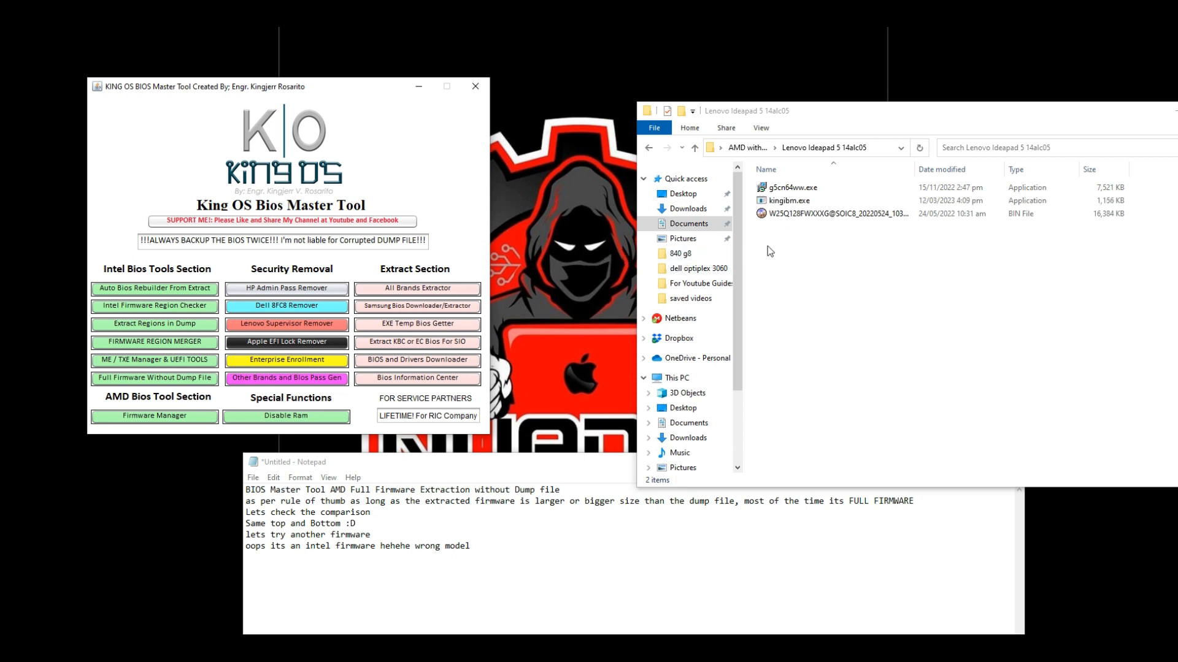
pyautogui.press('Return')
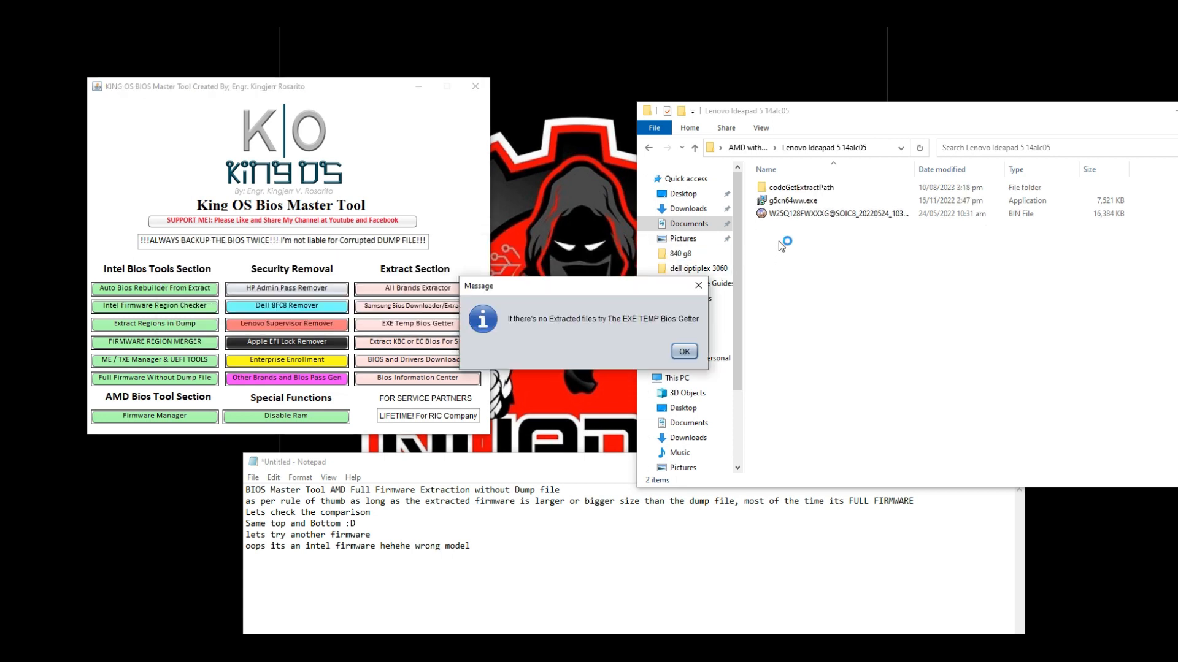
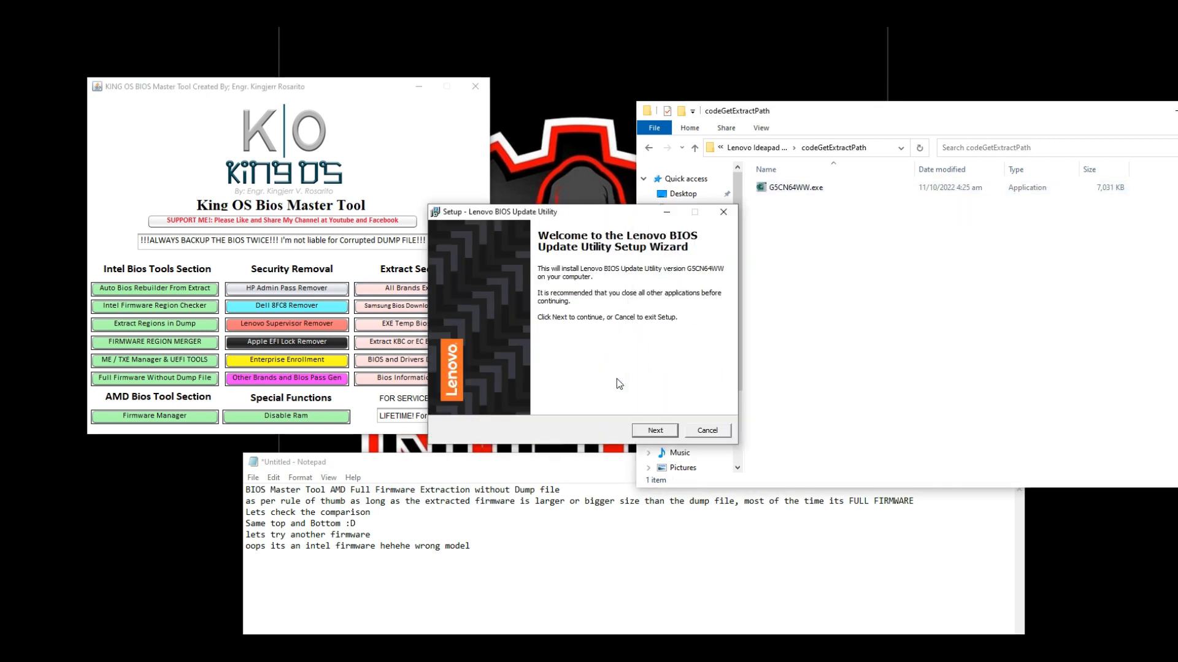
pyautogui.click(624, 391)
# - Extract G5CN64WW.exe from the codeGetExtractPath folder using the All Brands Extractor with filters
pyautogui.click(391, 288)
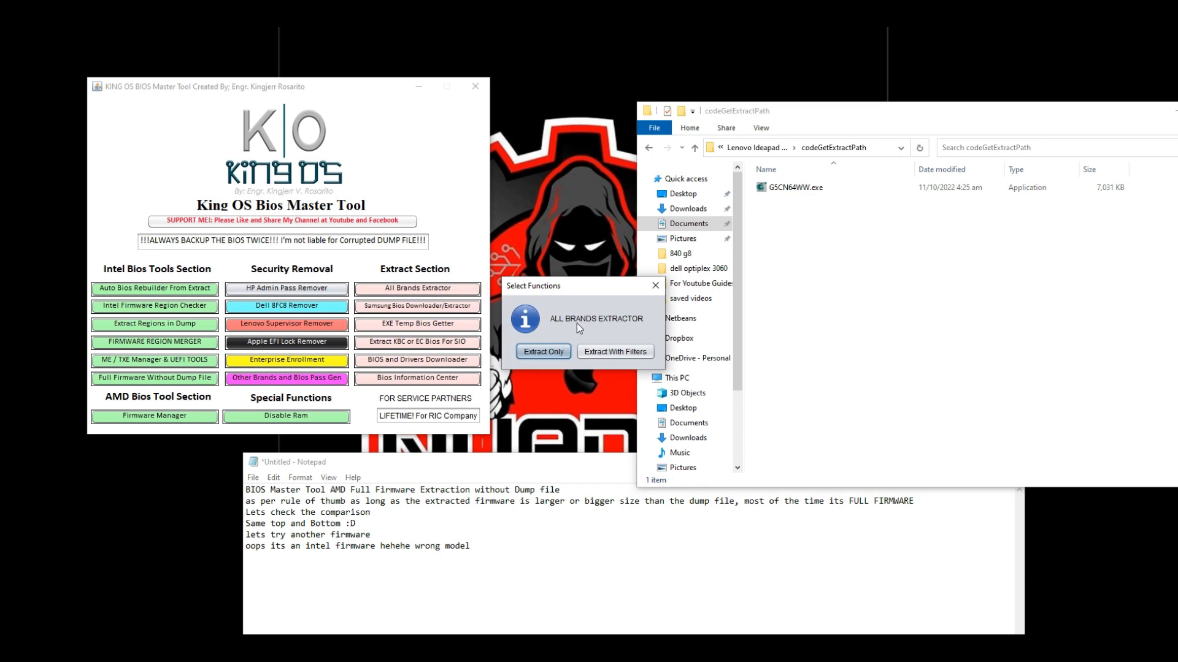
pyautogui.click(606, 352)
pyautogui.click(576, 301)
pyautogui.doubleClick(476, 276)
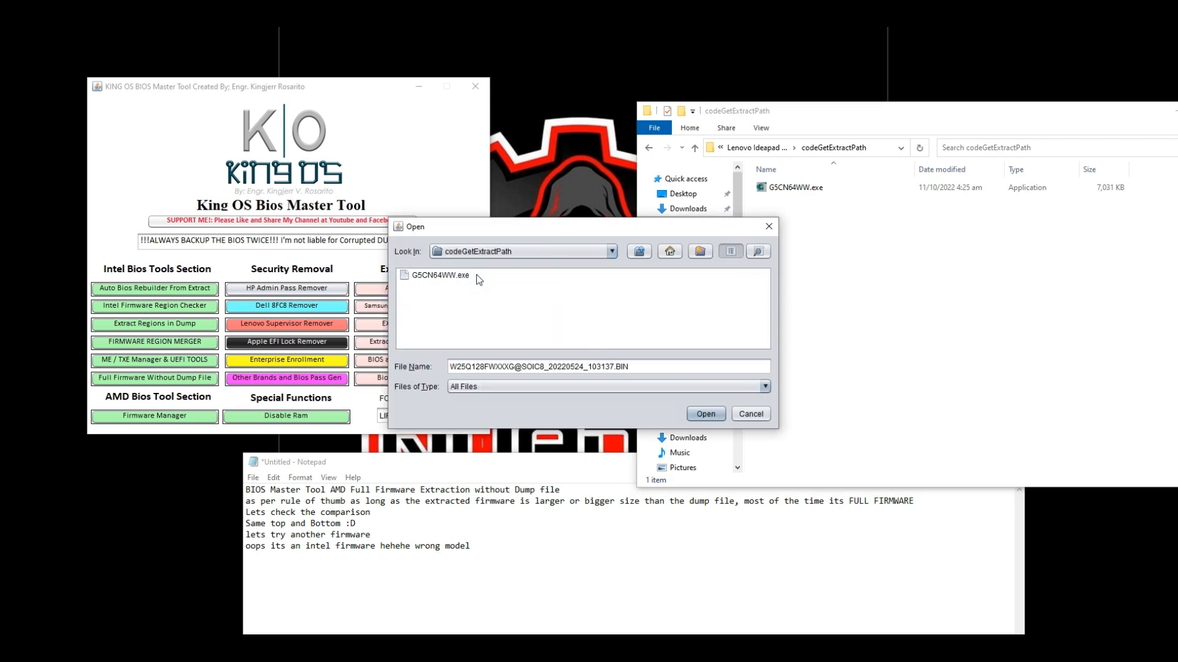
pyautogui.click(639, 251)
pyautogui.doubleClick(441, 297)
pyautogui.doubleClick(440, 276)
pyautogui.doubleClick(441, 276)
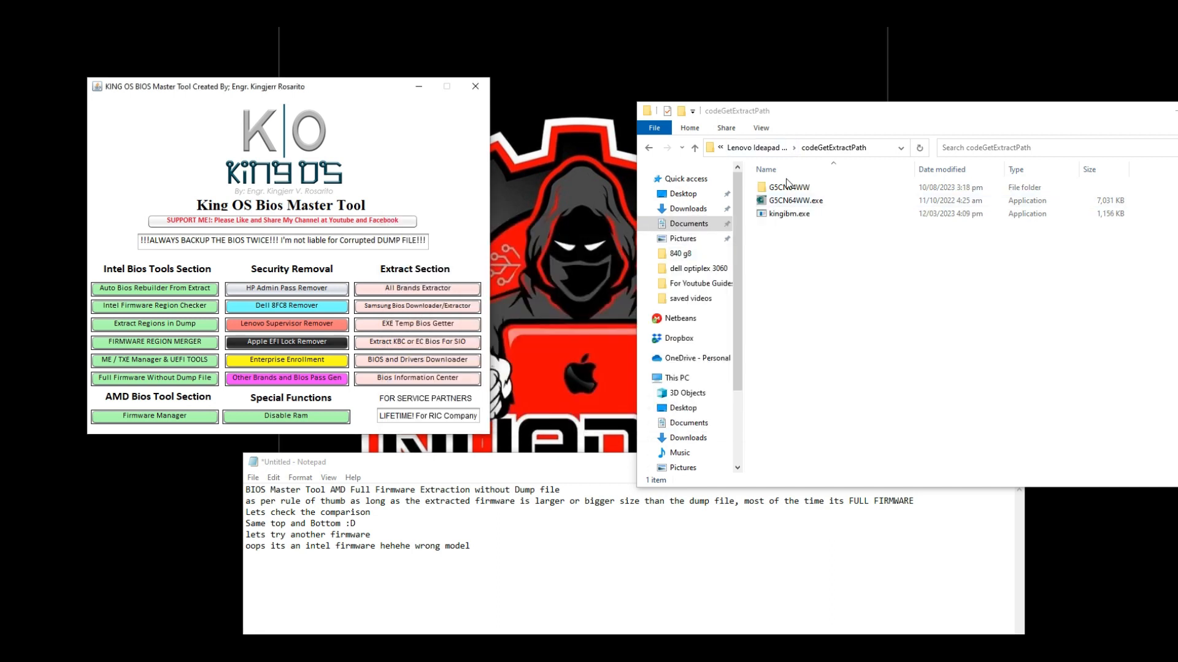
# - Move GLMA0210.rom from the extracted G5CN64WW folder into the Lenovo Ideapad 5 14alc05 folder
pyautogui.doubleClick(787, 187)
pyautogui.click(795, 187)
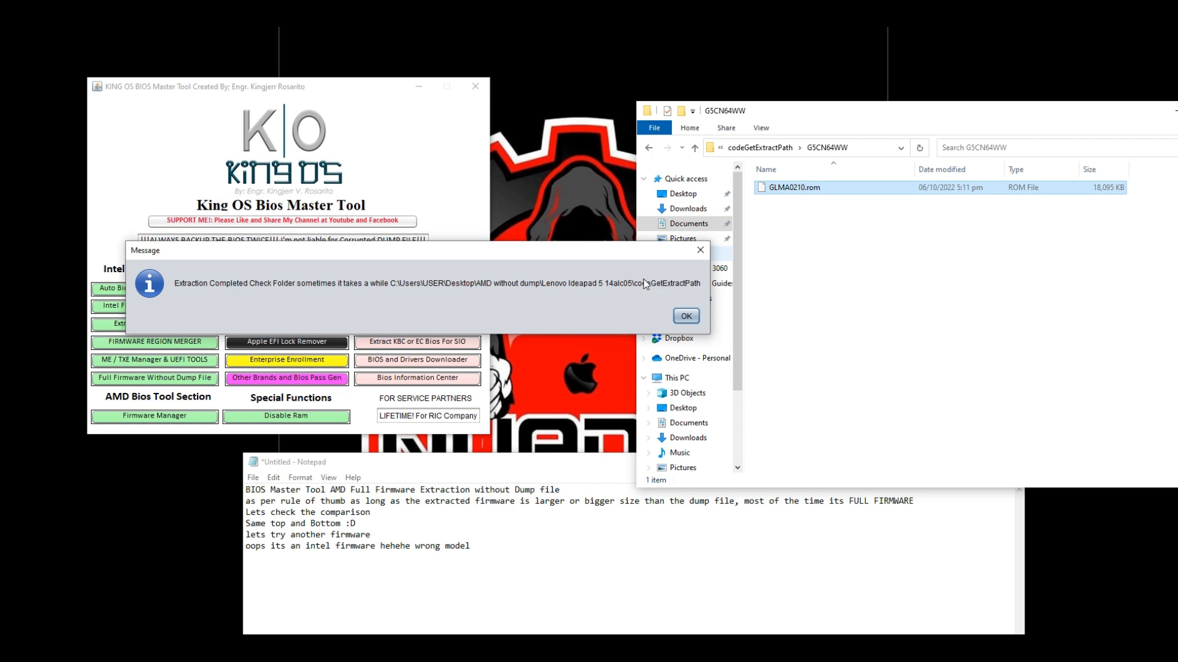
pyautogui.click(686, 316)
pyautogui.click(754, 153)
pyautogui.click(750, 152)
pyautogui.click(751, 152)
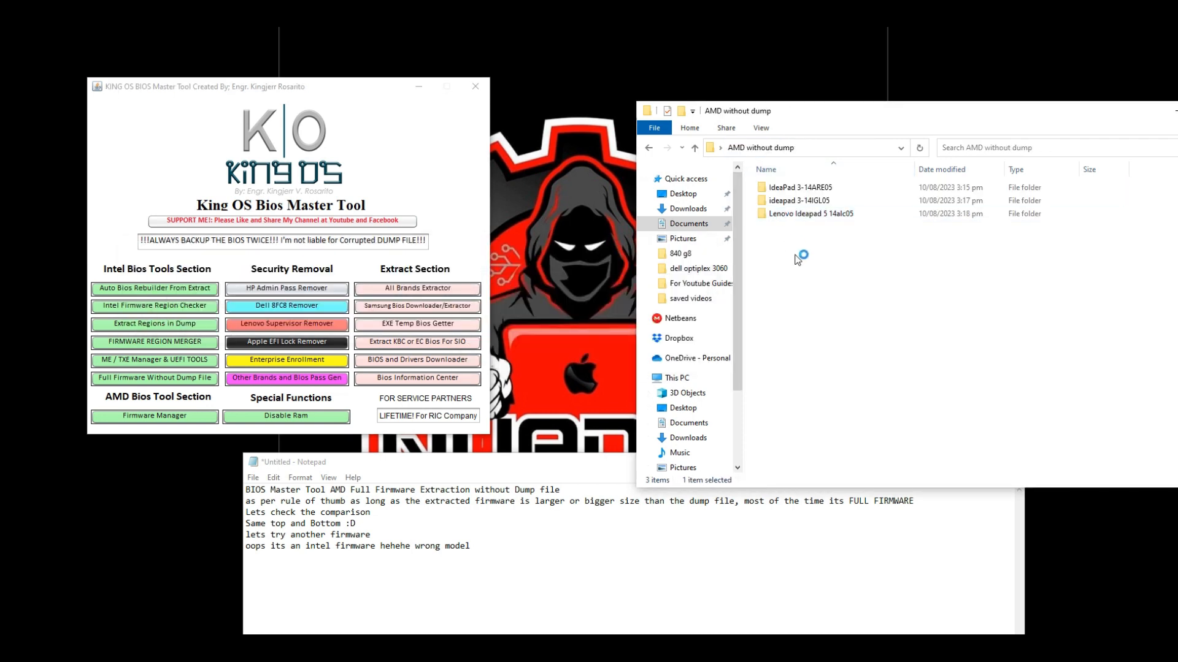
pyautogui.doubleClick(806, 215)
pyautogui.click(834, 333)
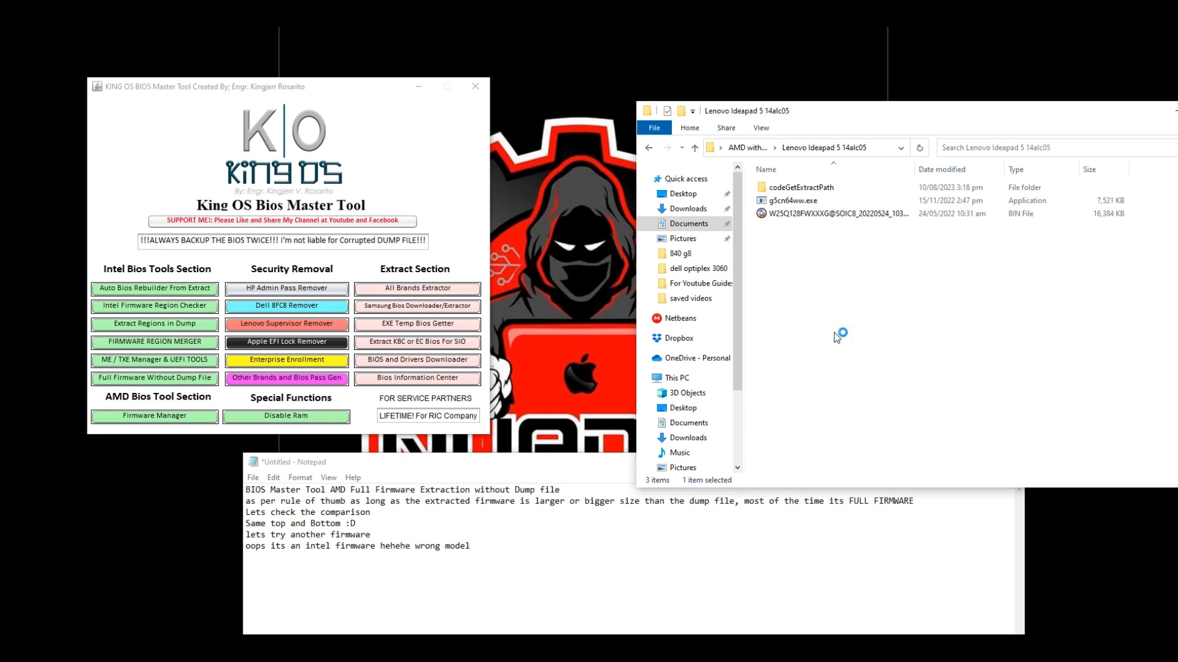
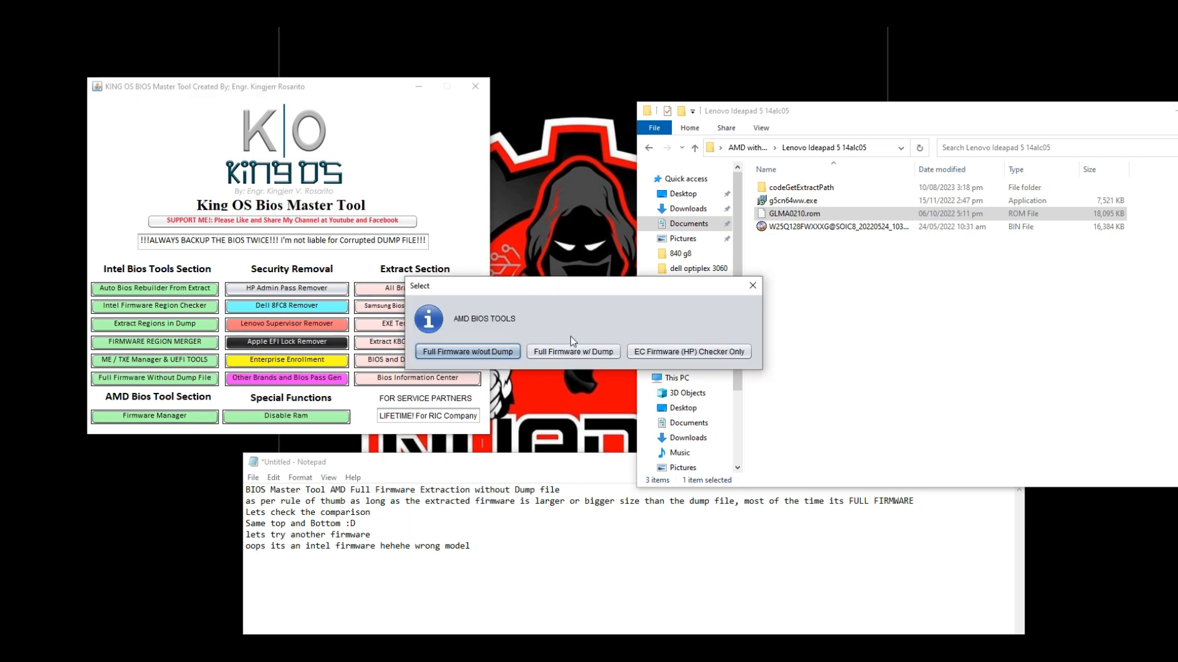
# - Build the 16mb full AMD firmware without a dump from GLMA0210.rom in the Lenovo Ideapad 5 14alc05 folder
pyautogui.click(572, 350)
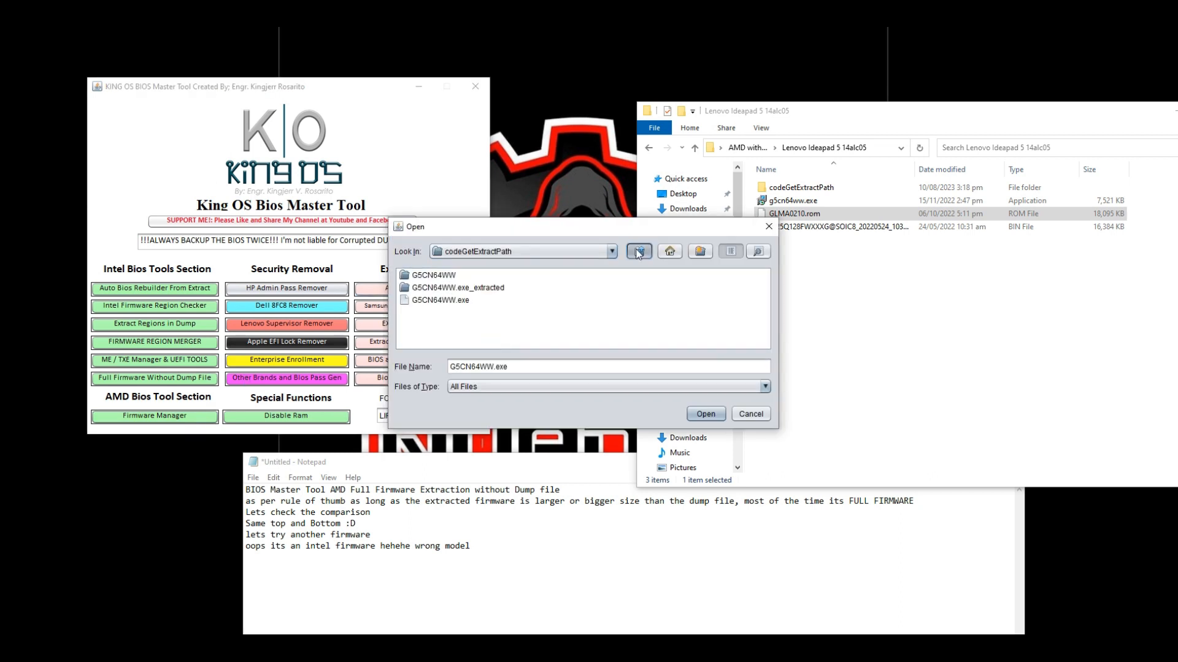
pyautogui.click(638, 251)
pyautogui.click(639, 252)
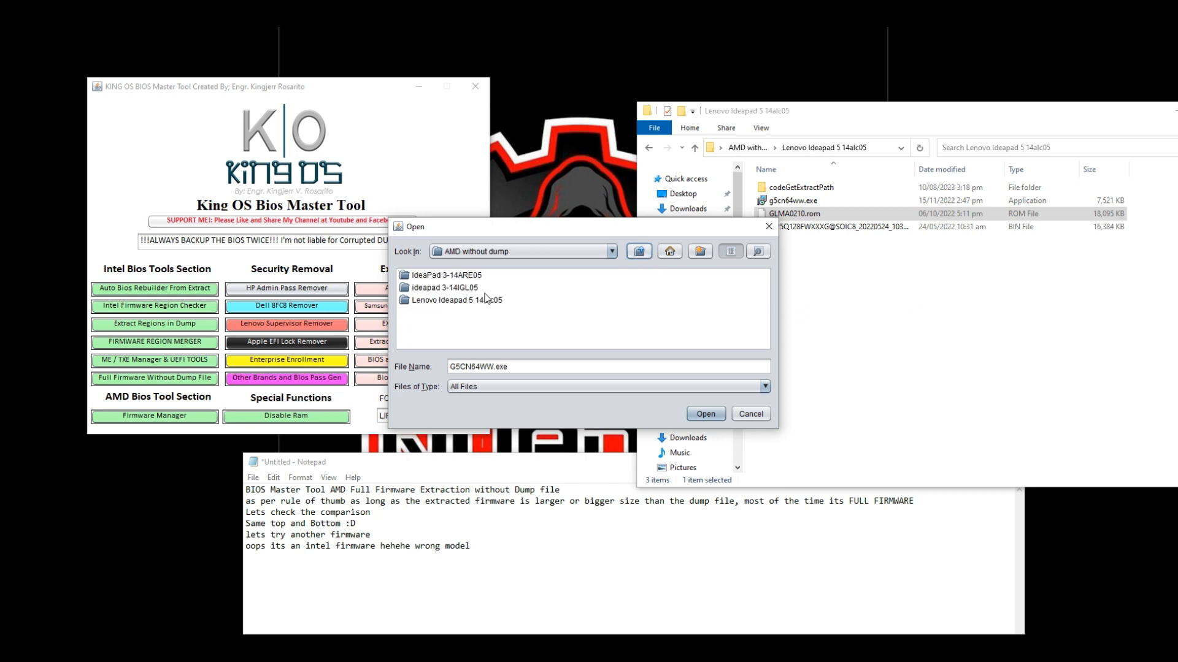
pyautogui.doubleClick(485, 301)
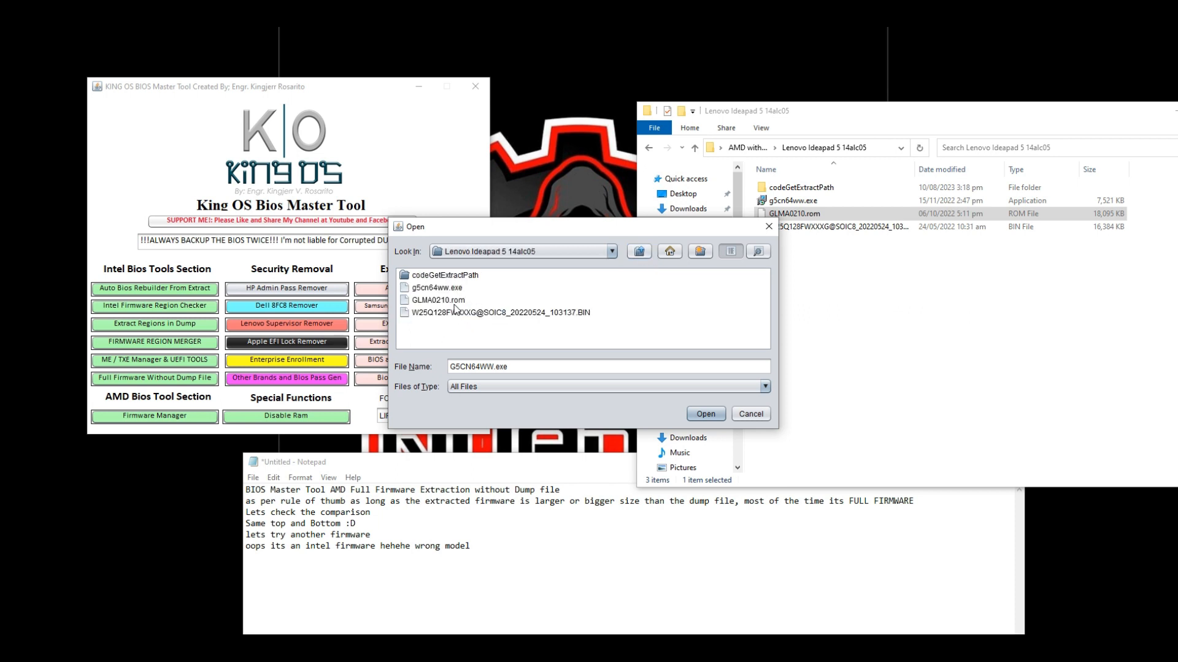
pyautogui.doubleClick(457, 301)
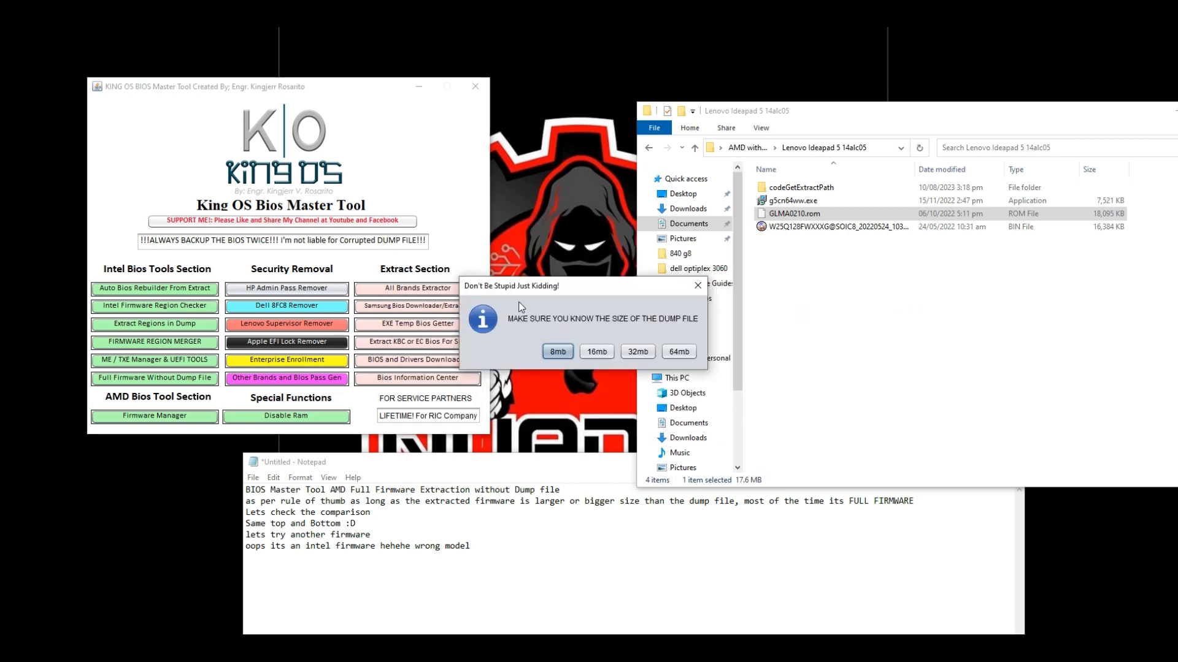
pyautogui.click(596, 351)
pyautogui.click(673, 343)
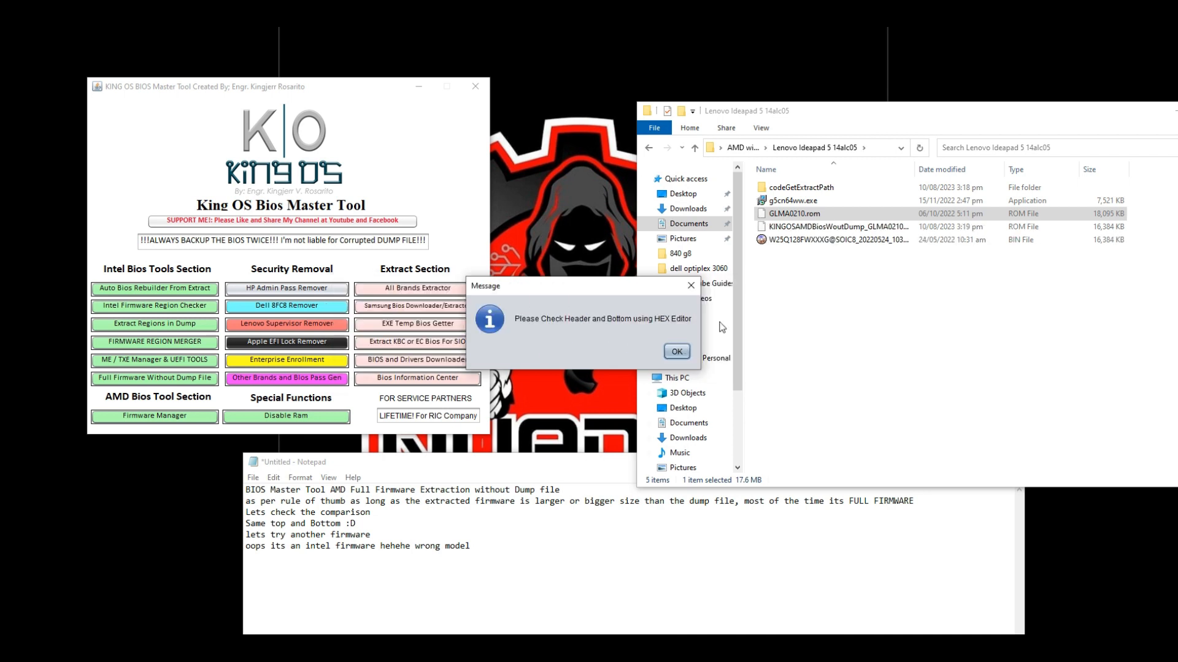
pyautogui.click(677, 351)
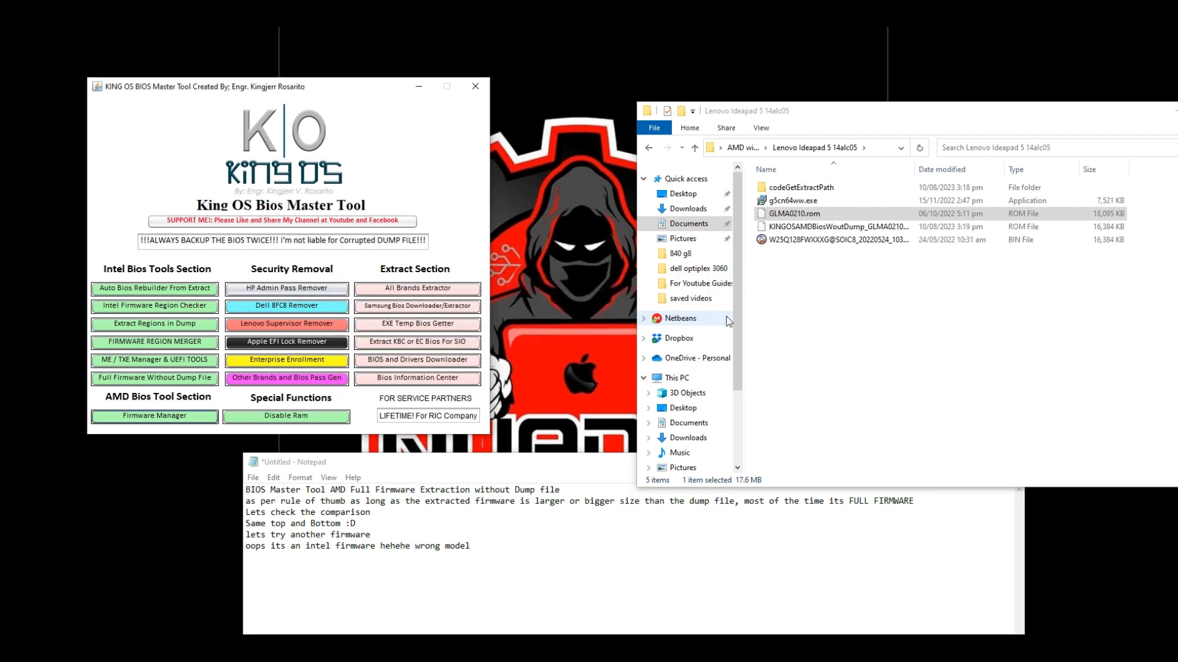
pyautogui.click(809, 281)
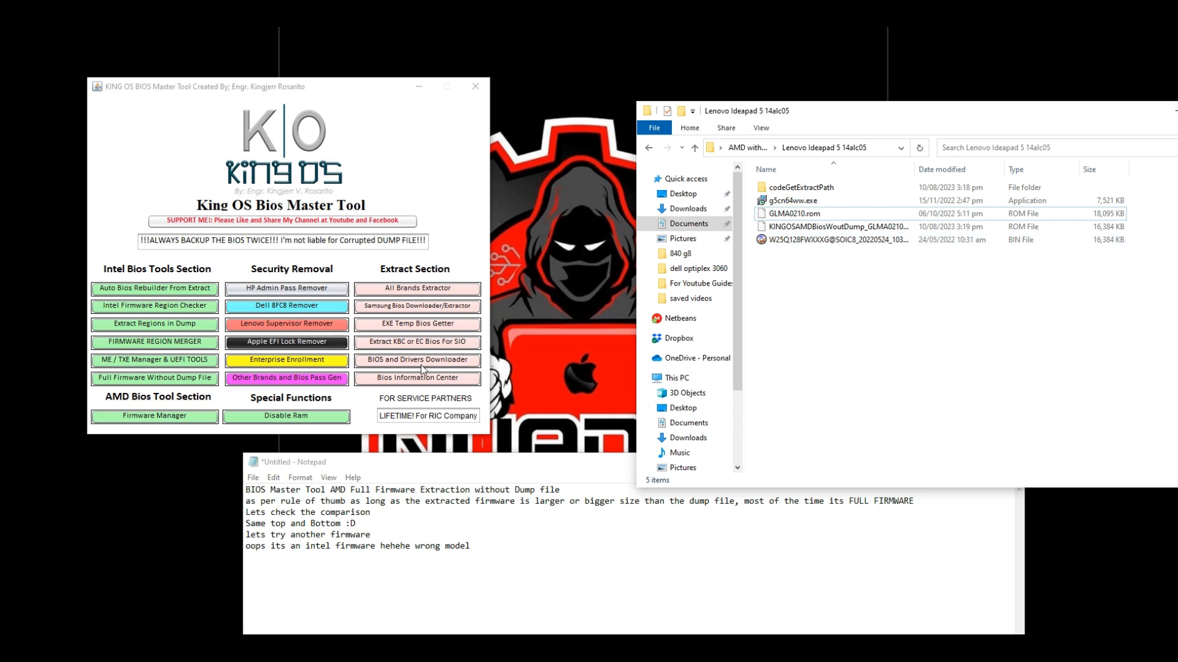
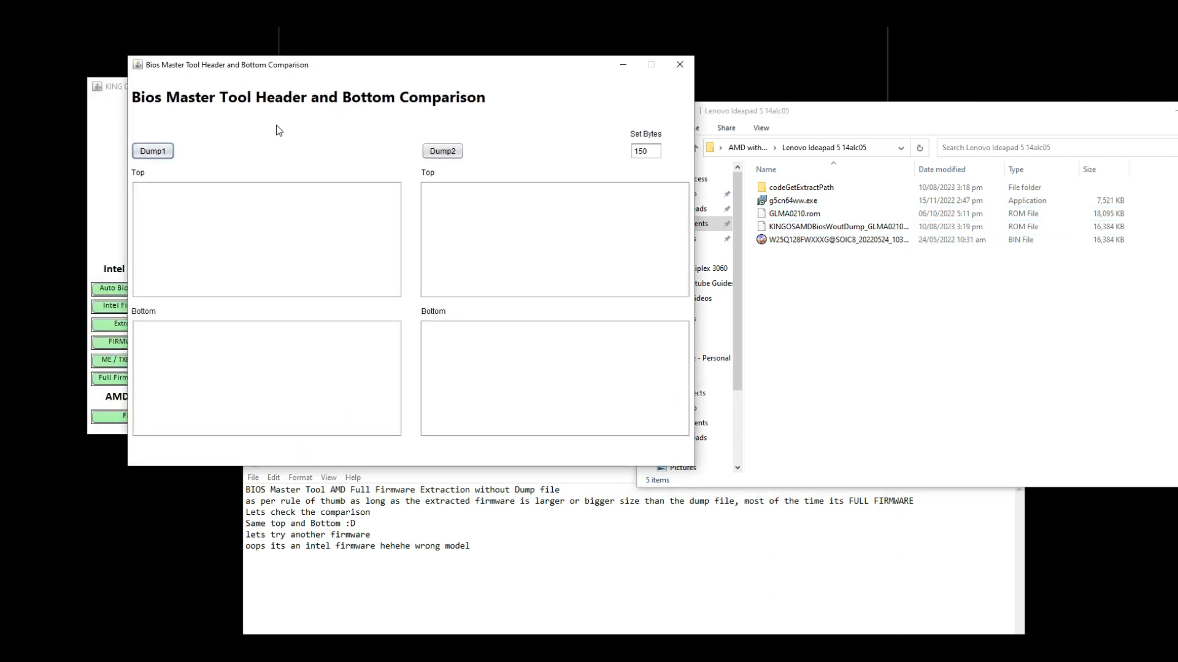
pyautogui.click(173, 151)
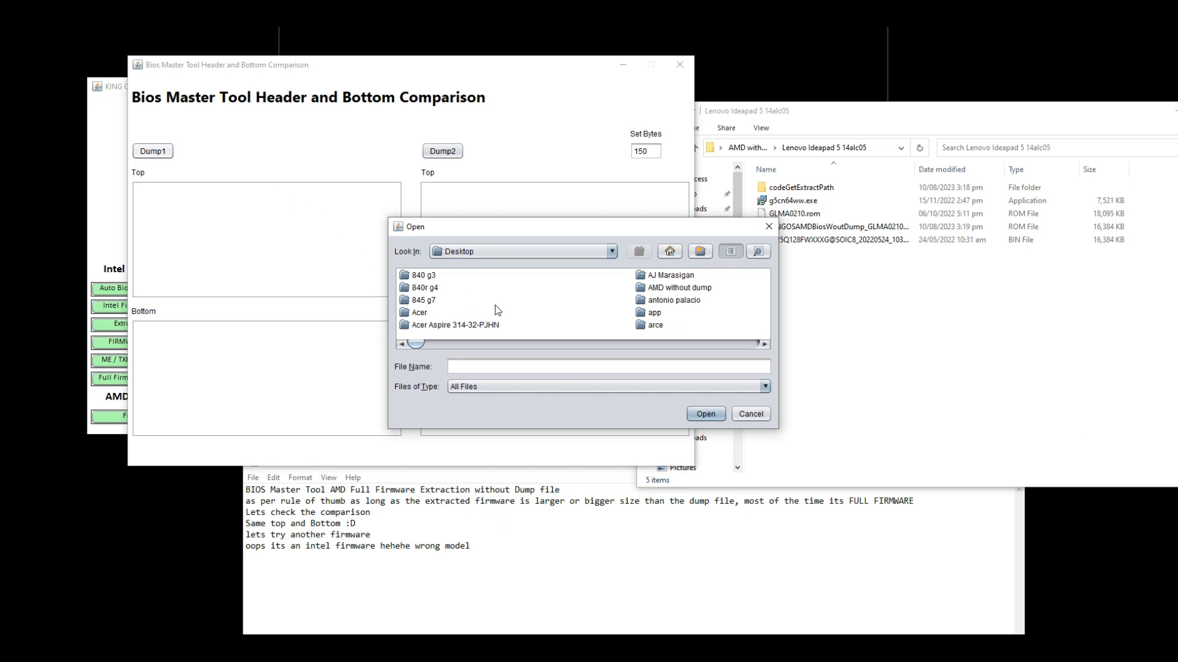
pyautogui.write('am')
pyautogui.press('Return')
pyautogui.press('l')
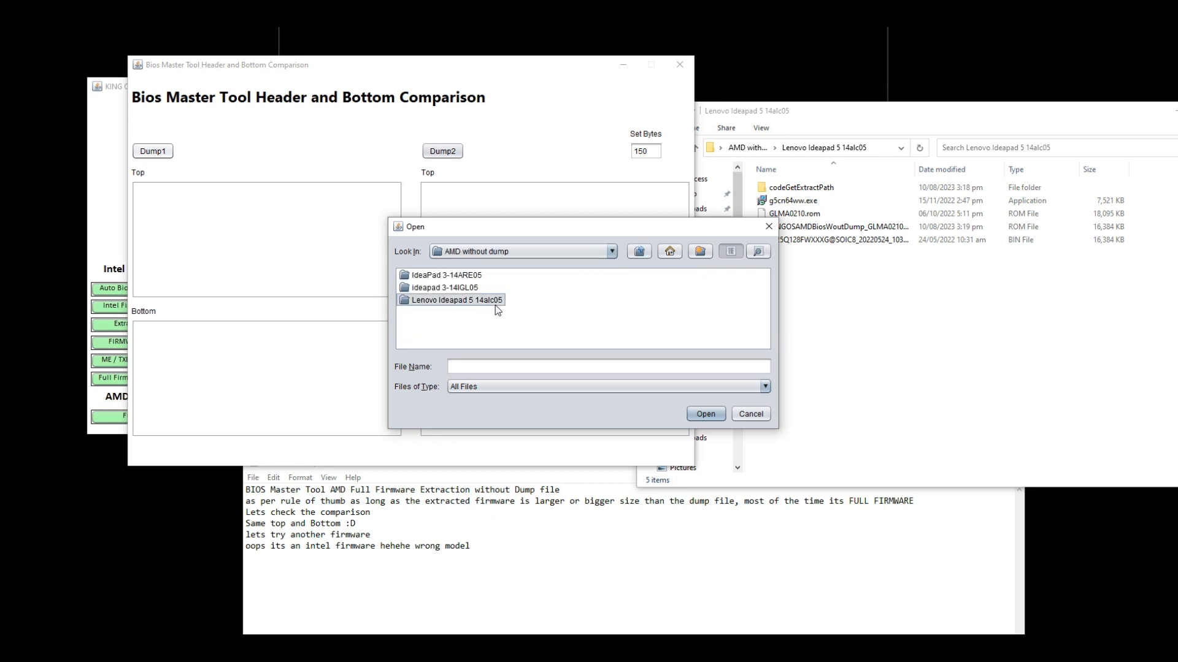
pyautogui.press('Return')
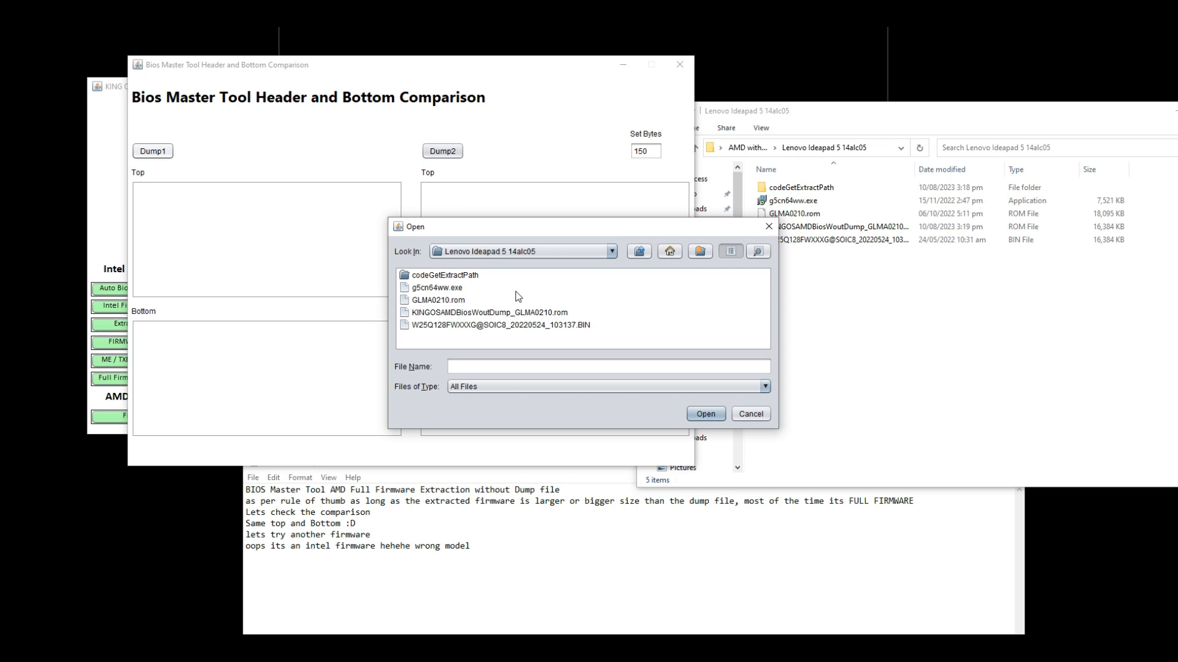
pyautogui.doubleClick(461, 323)
pyautogui.click(641, 351)
pyautogui.scroll(5, 395, 243)
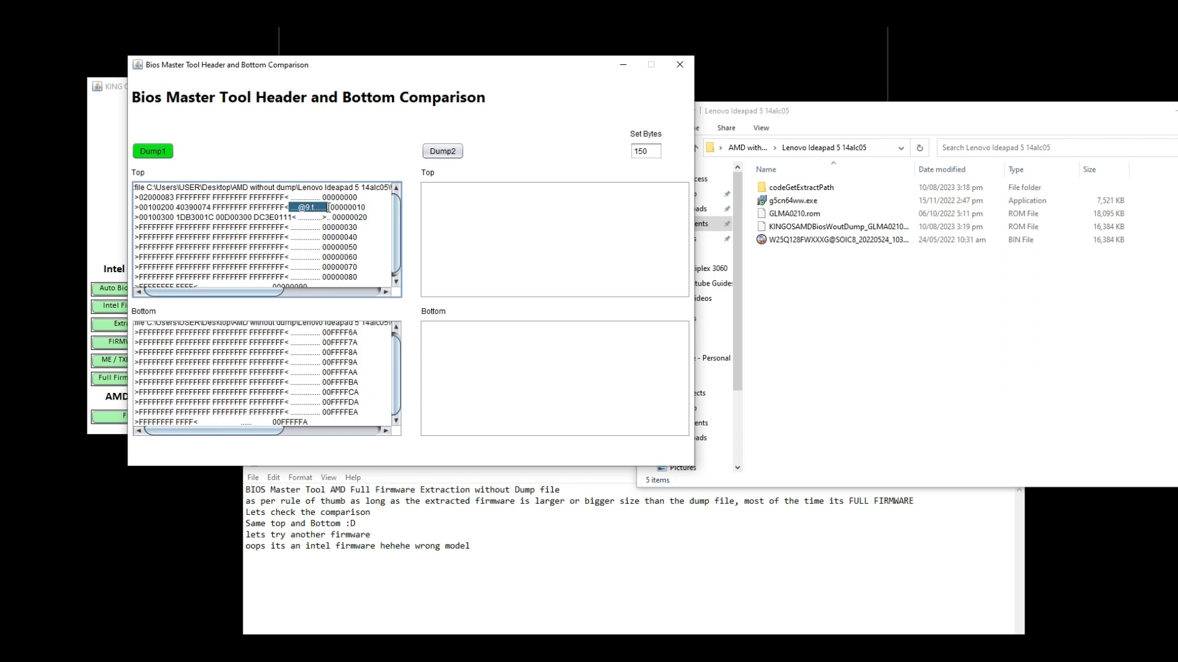
# - Load KINGOSAMDBiosWoutDump_GLMA0210.rom from the AMD without dump folder's Lenovo Ideapad 5 14alc05 subfolder as Dump2
pyautogui.click(444, 151)
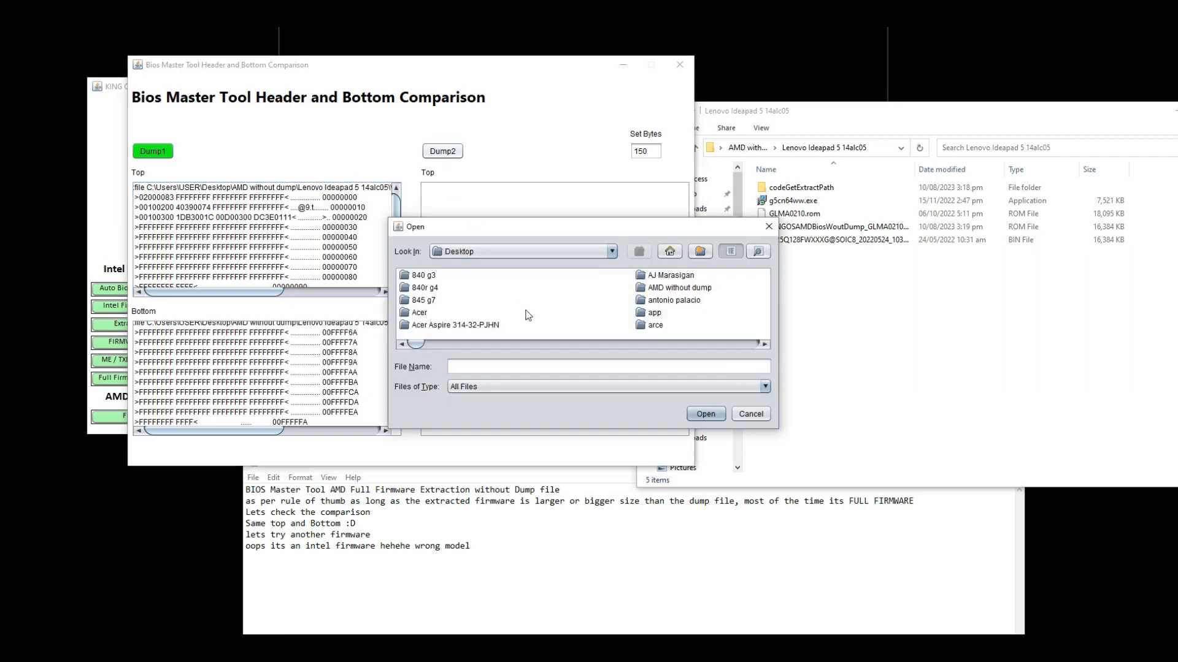
pyautogui.write('amd')
pyautogui.press('Return')
pyautogui.press('Down')
pyautogui.press('Down')
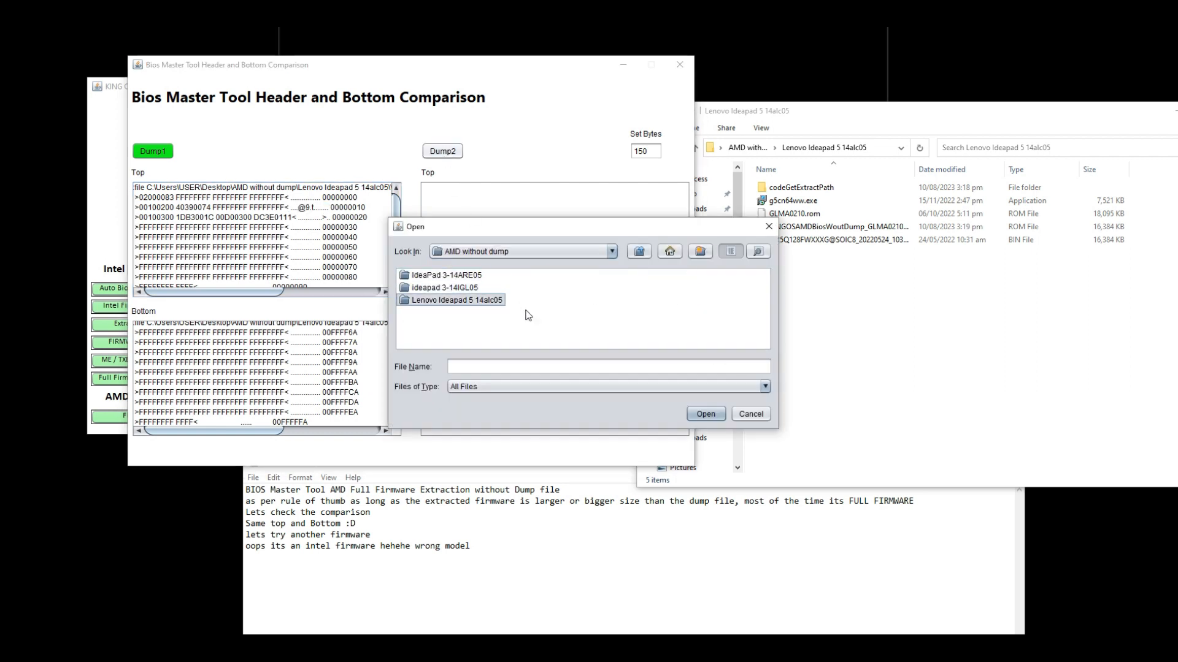
pyautogui.press('Return')
pyautogui.press('Down')
pyautogui.press('Down')
pyautogui.press('Down')
pyautogui.press('Down')
pyautogui.press('Return')
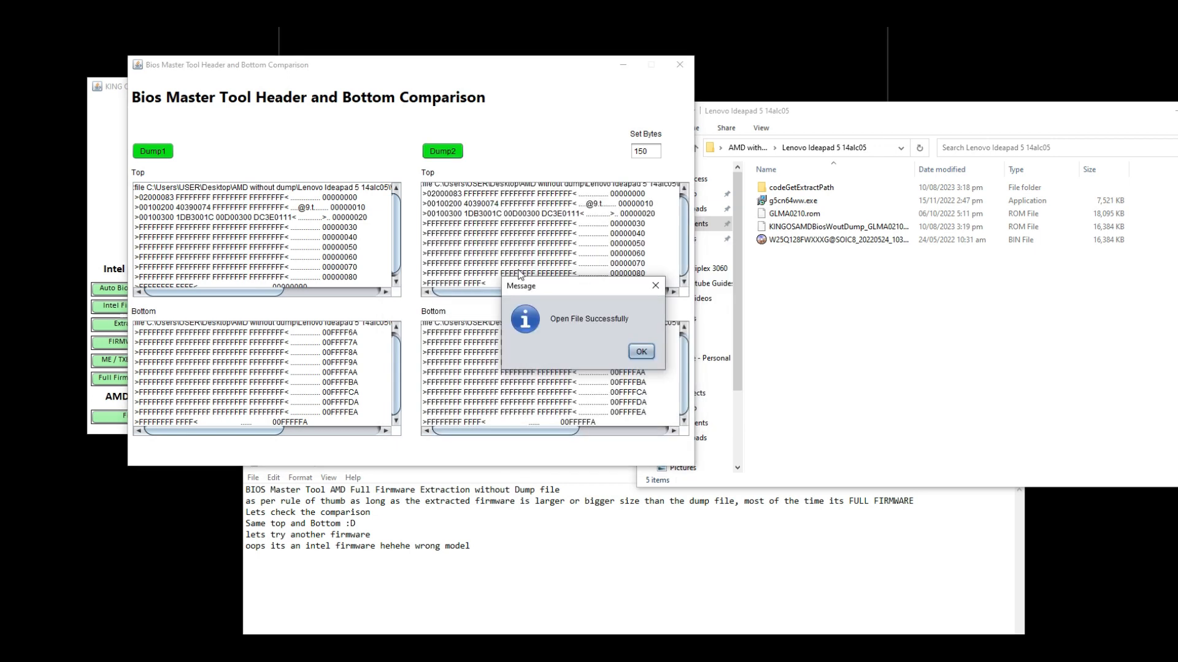
pyautogui.click(649, 347)
# - Compare the header bytes and the final bottom line of Dump1 against those of Dump2
pyautogui.moveTo(302, 206); pyautogui.dragTo(401, 213)
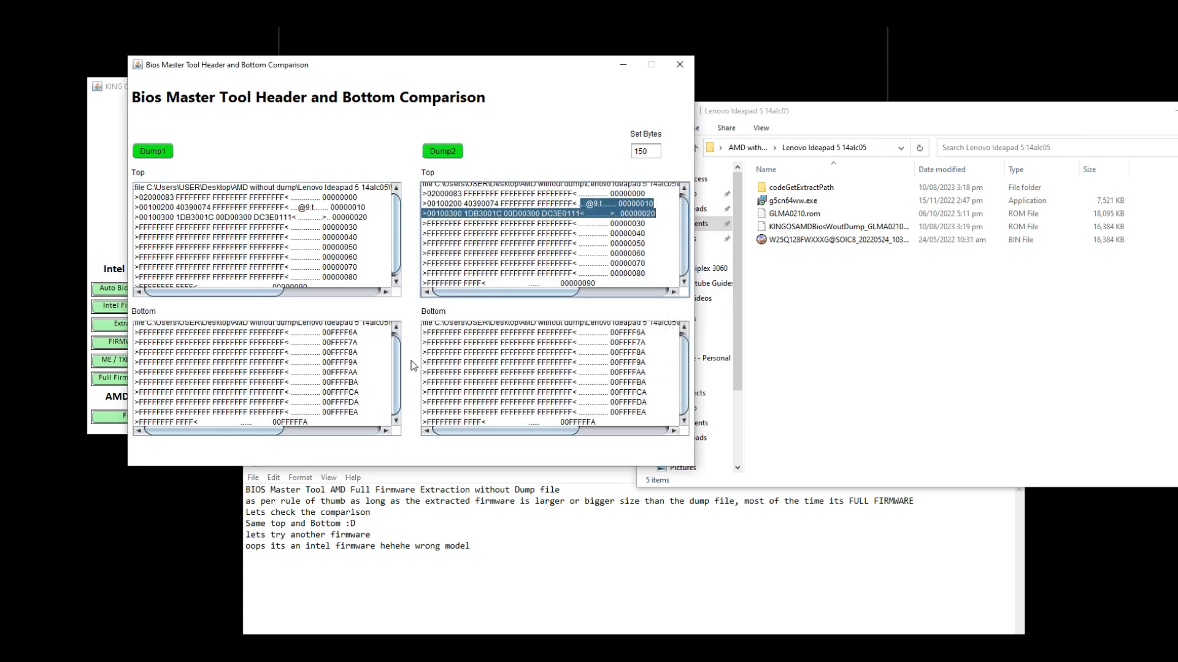
pyautogui.moveTo(235, 422); pyautogui.dragTo(311, 423)
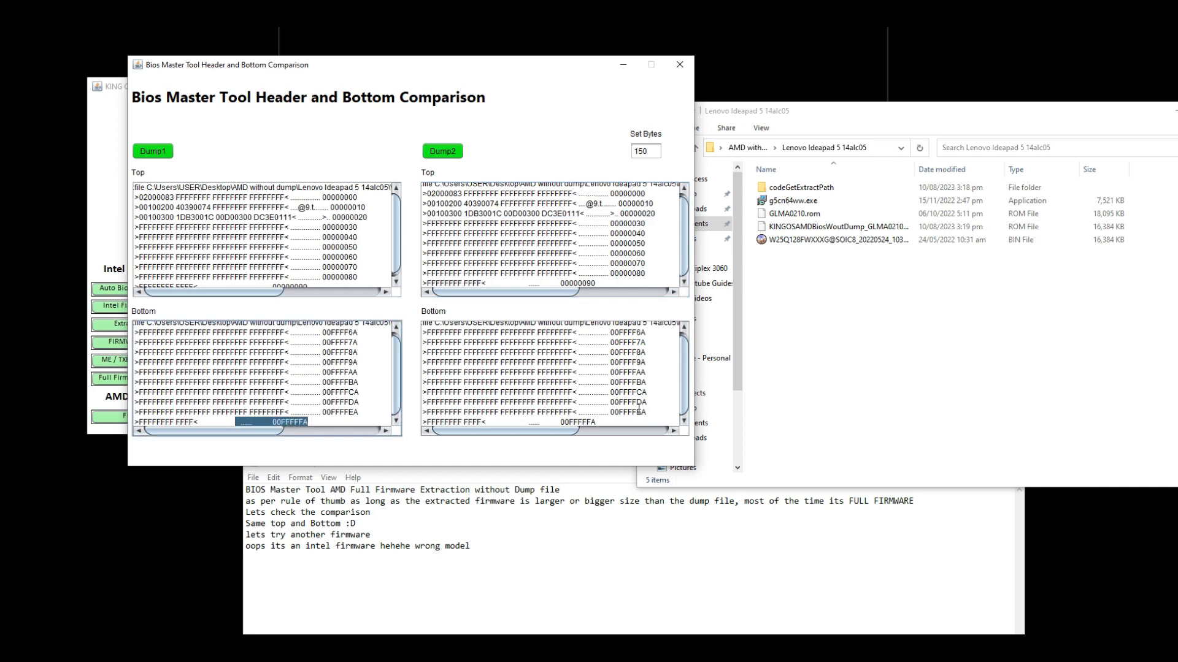
pyautogui.moveTo(536, 422); pyautogui.dragTo(596, 422)
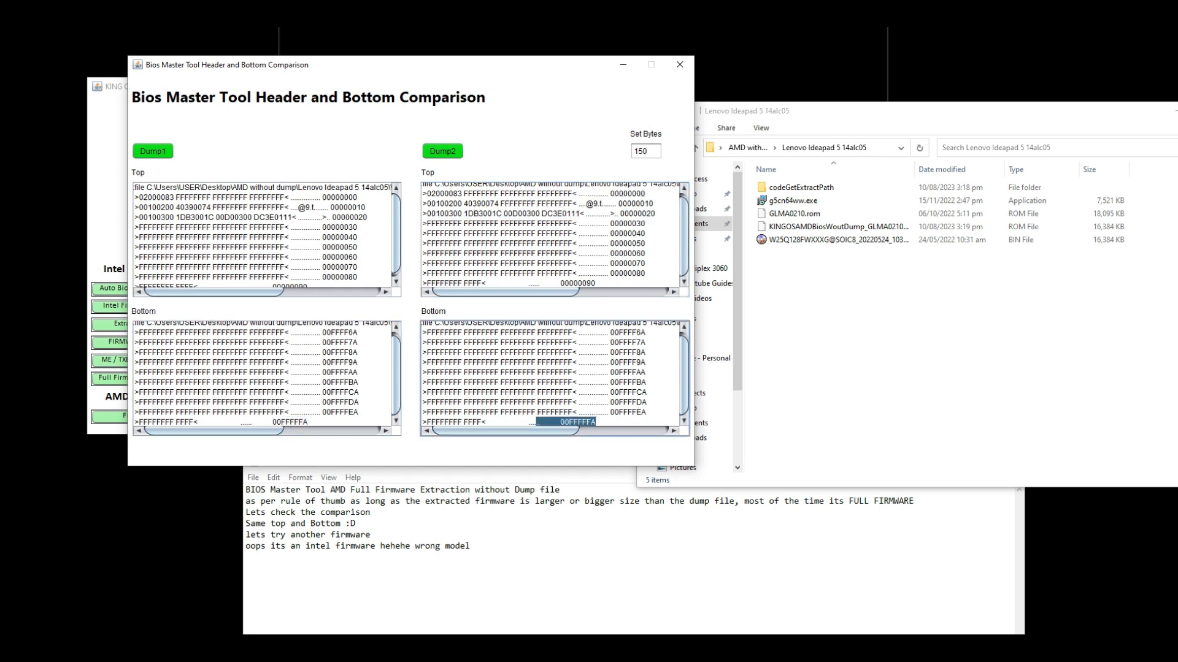
# - Add the note lines "same top and bottom", "ready to flash in the EEPROM :D", "Thanks for watching :)" and "Please like and subscribe :)"
pyautogui.click(563, 603)
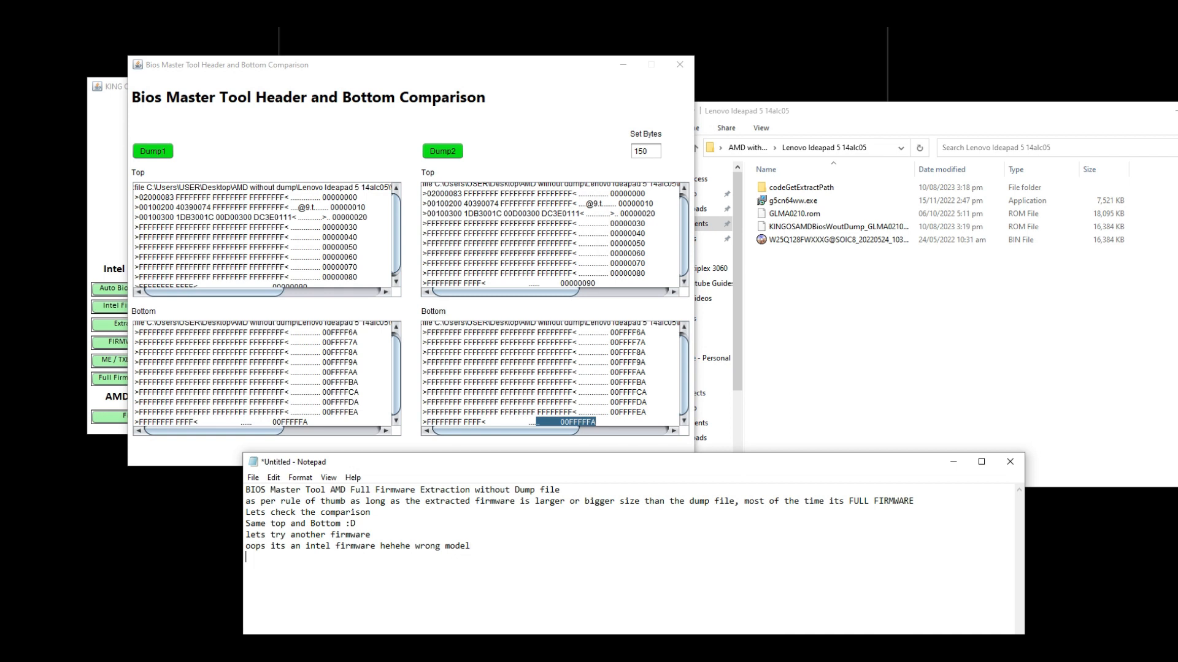
pyautogui.write('same top and b')
pyautogui.write('ottom ready to flas')
pyautogui.write('h in the EEPROM :D')
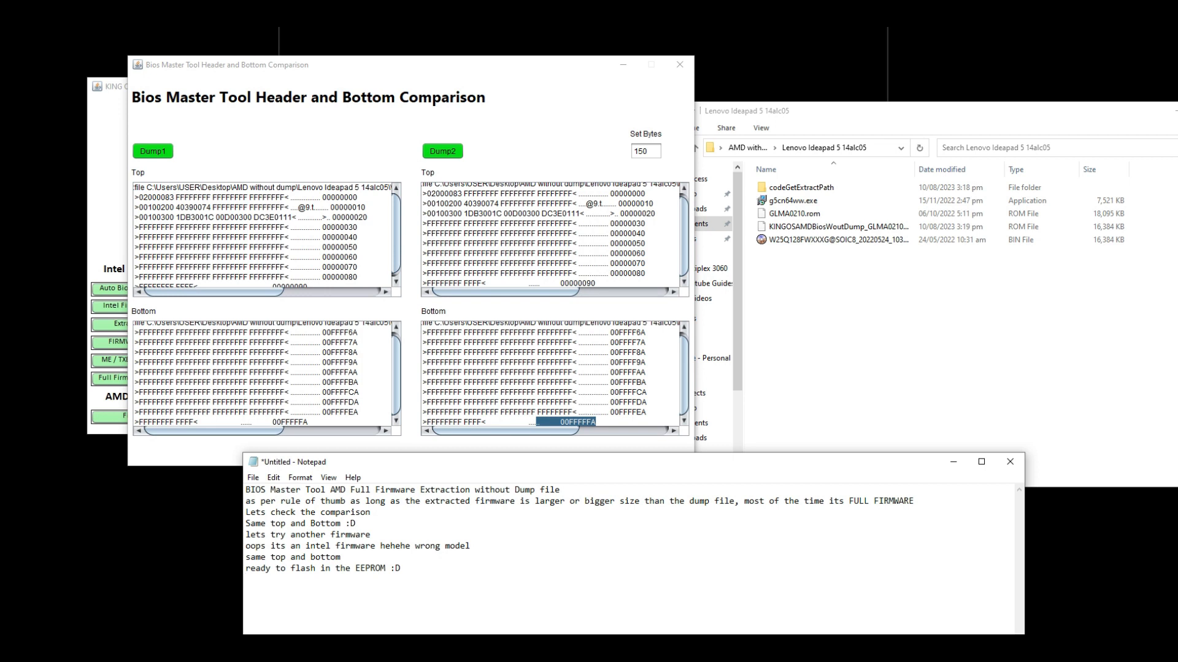
pyautogui.write(' Thank')
pyautogui.write('s for watching :)  P')
pyautogui.write('lease like')
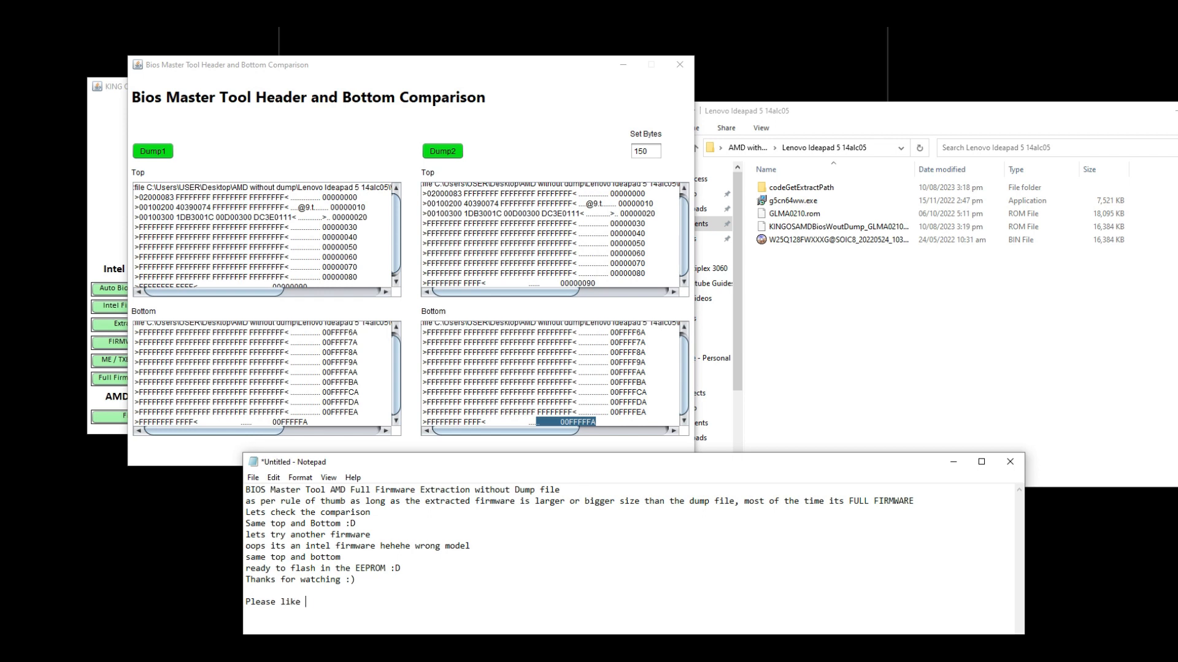
pyautogui.write(' and subscribe :)')
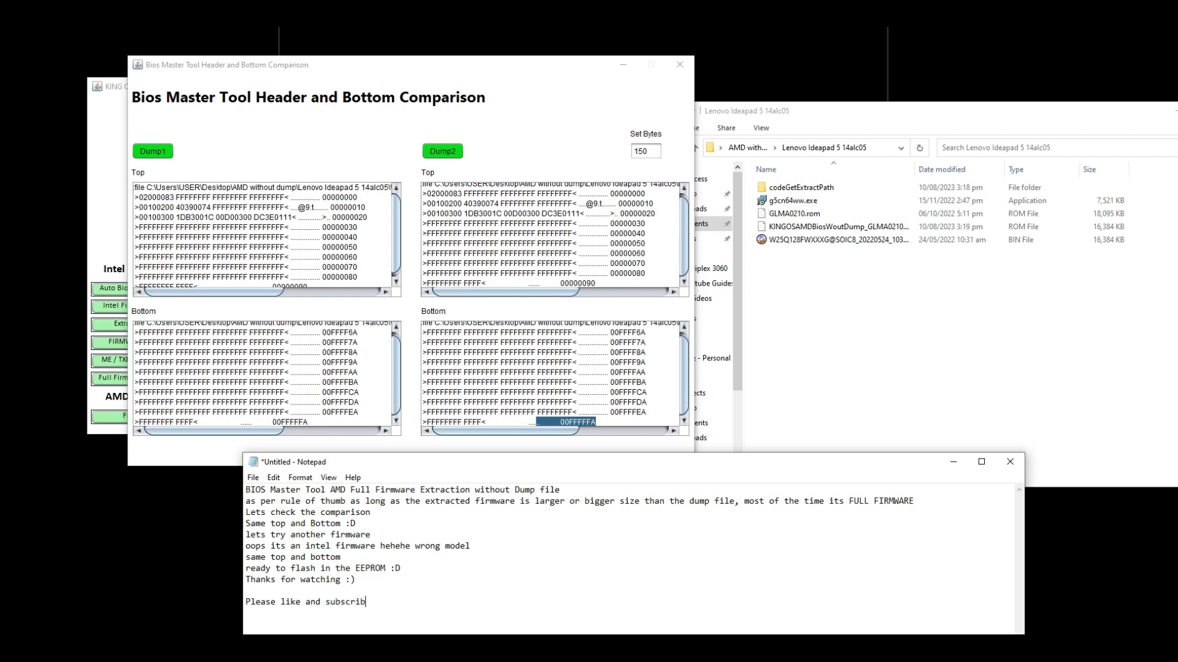